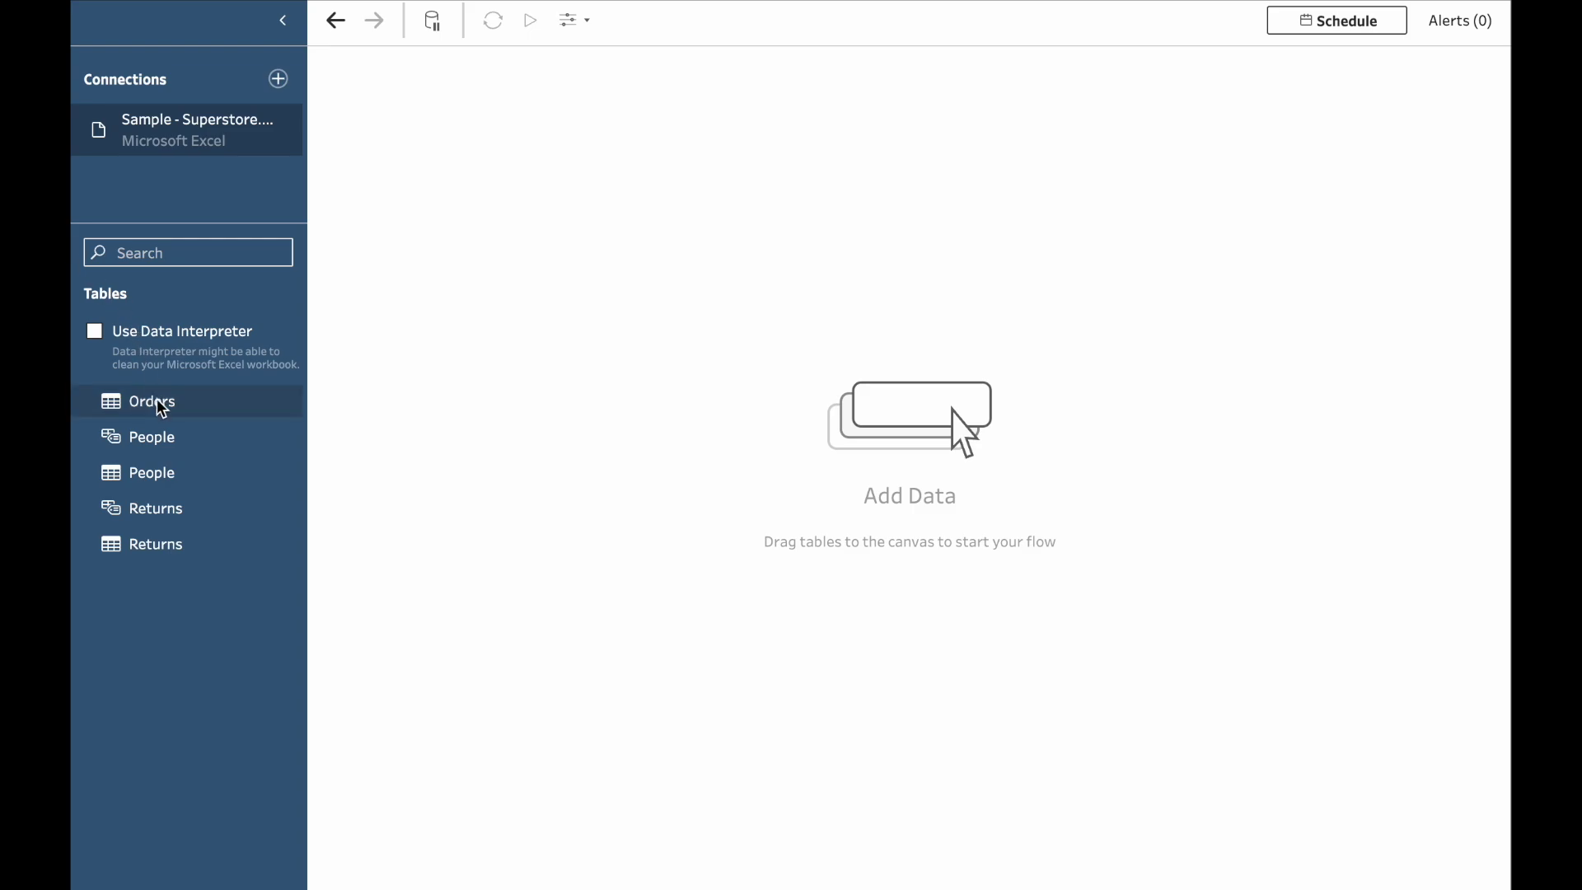
Drag the Orders table onto the Tableau Prep canvas to start the flow.
left_click_drag(157, 402, 420, 309)
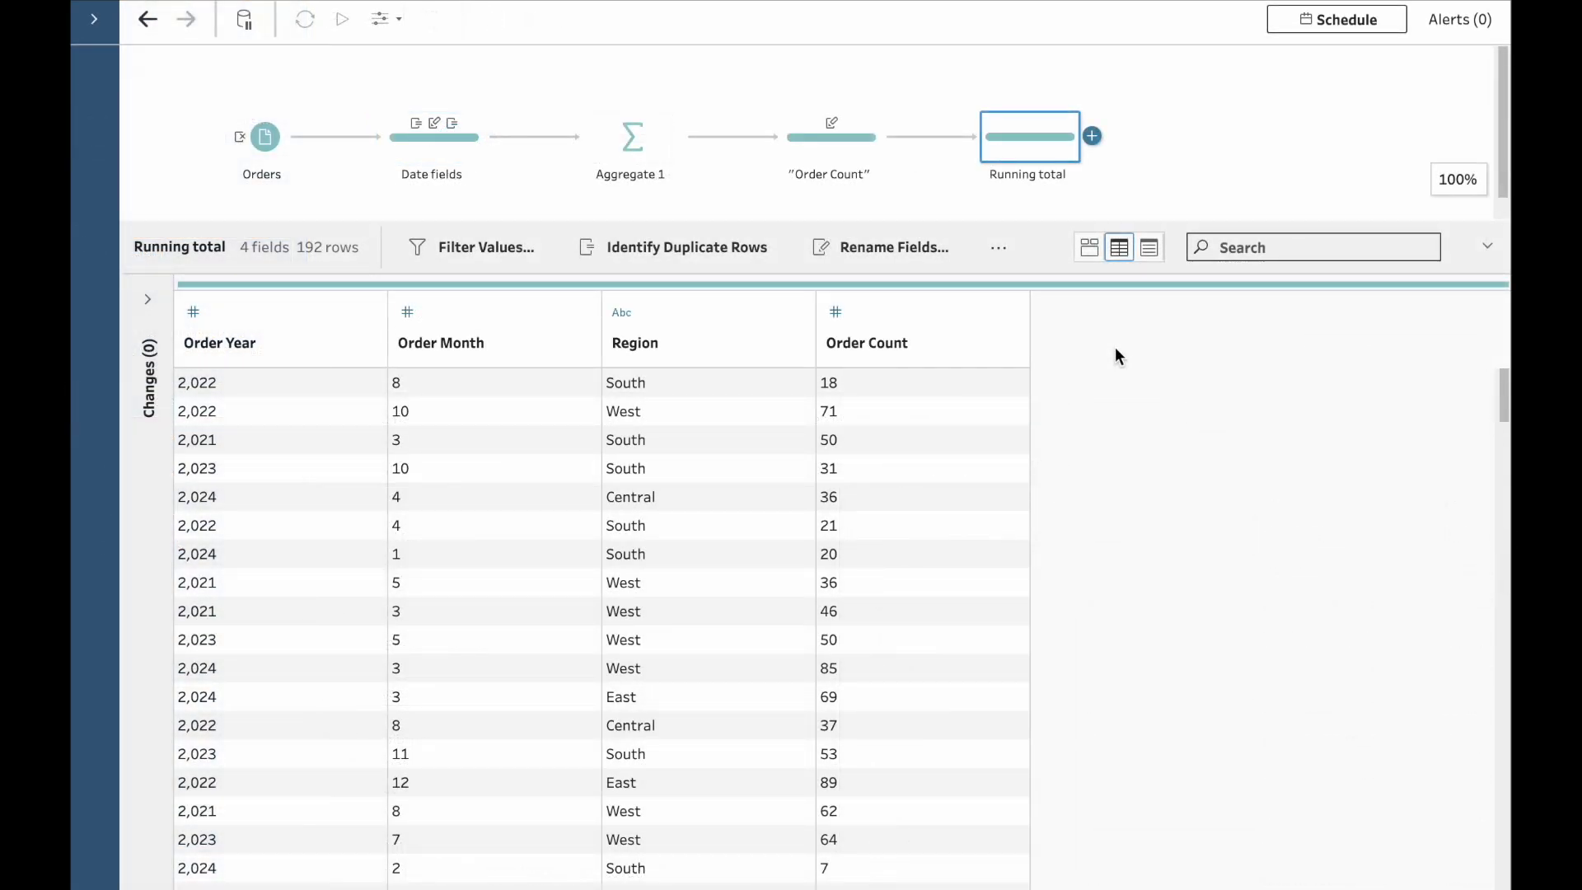
Show the Running total fields as profile cards and bring up Order Count's calculated-field options.
left_click(1089, 247)
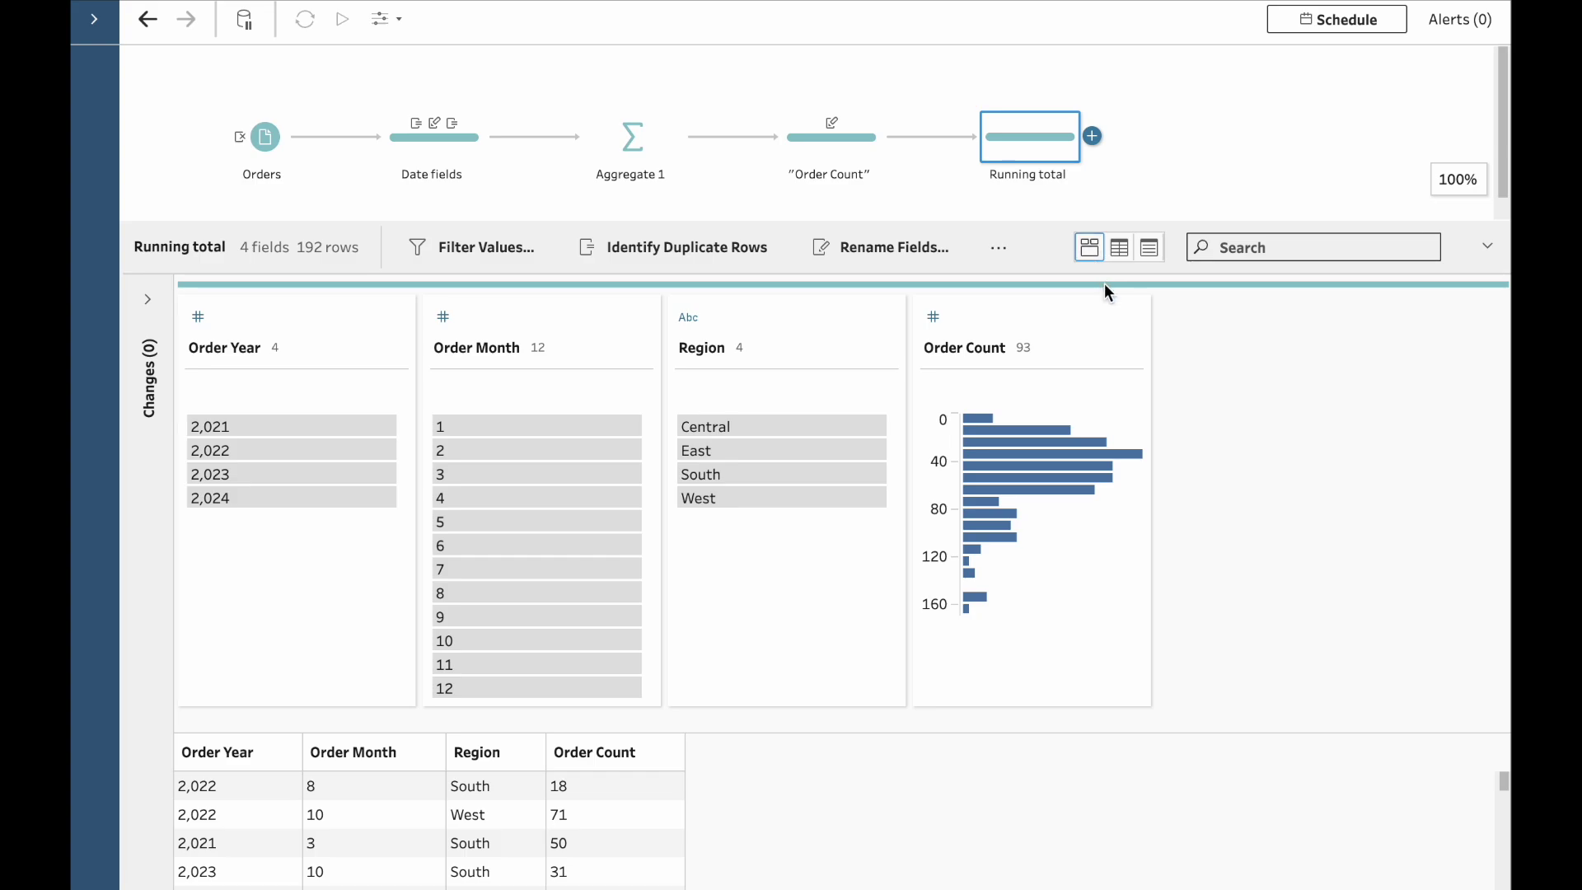
left_click(1130, 346)
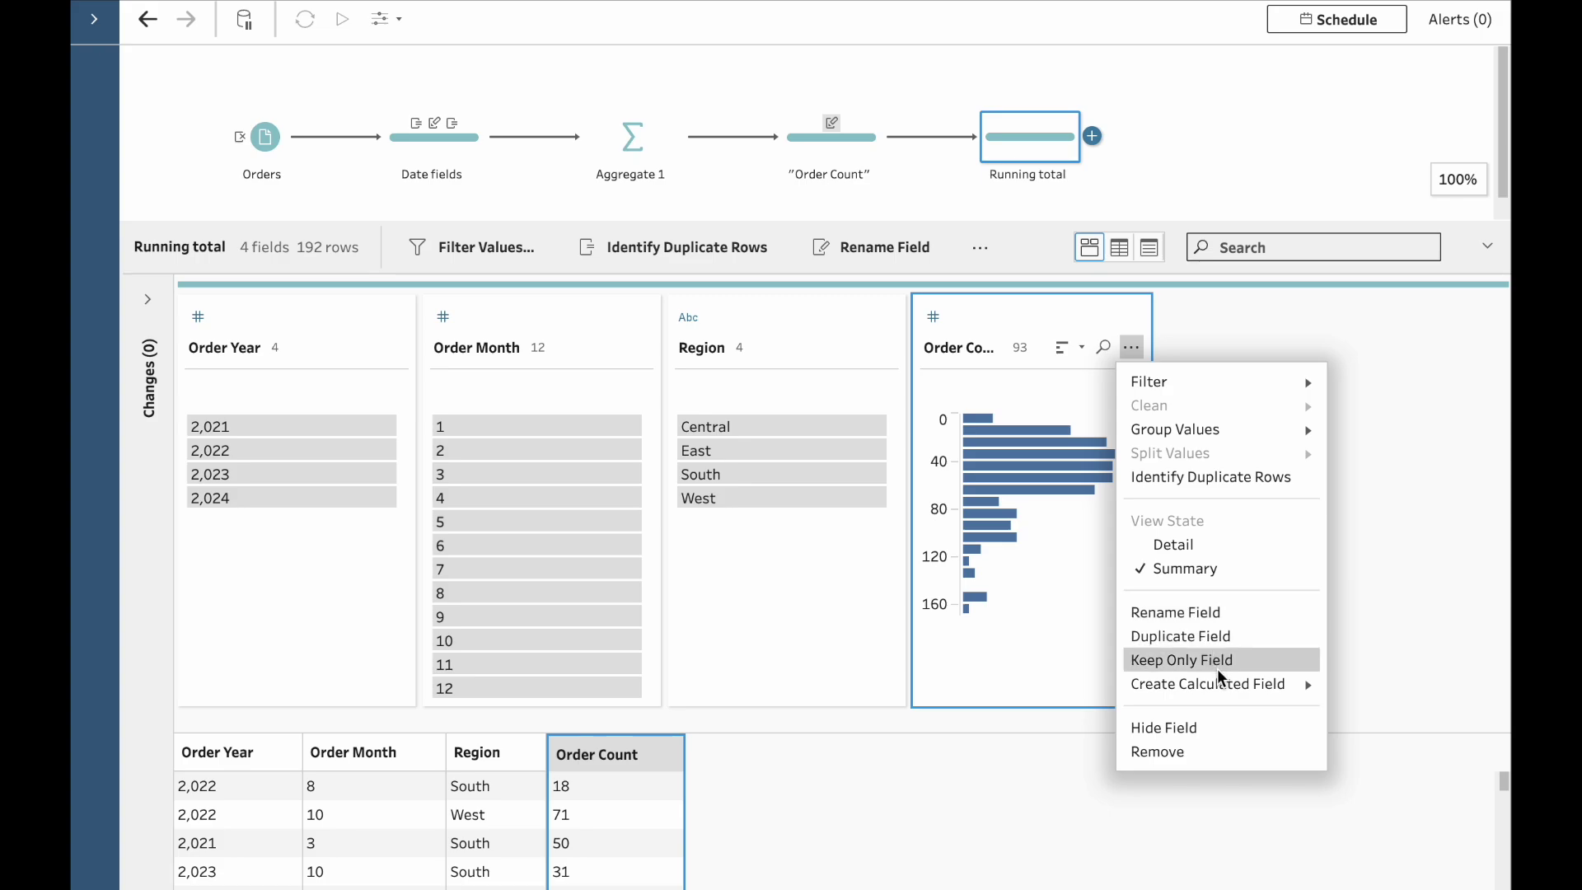
mouse_move(1222, 686)
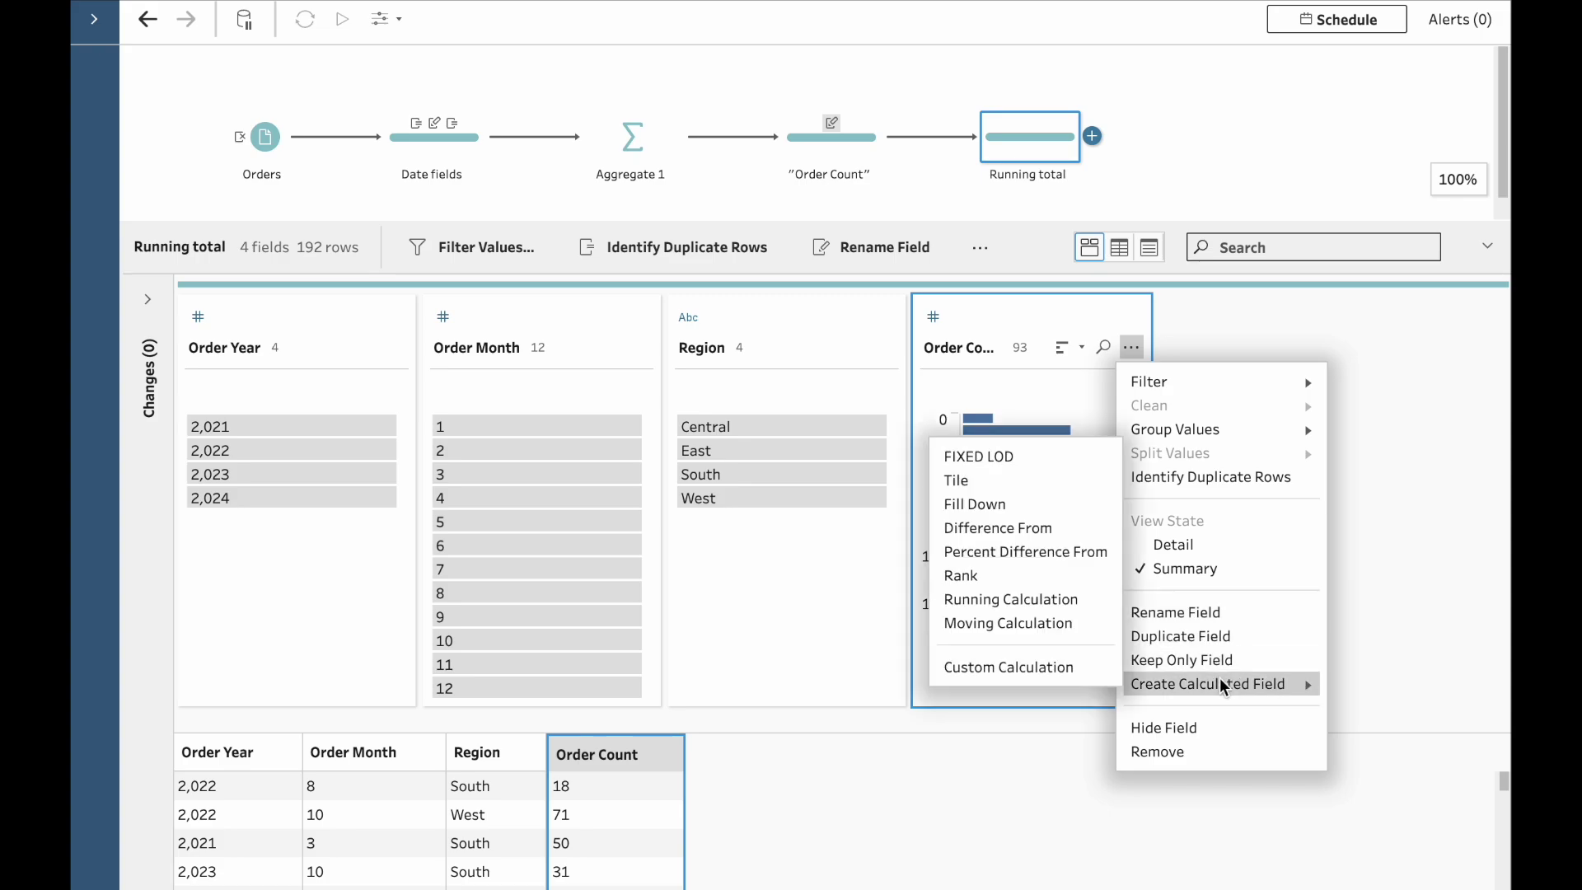
Create a moving calculation on Order Count grouped by Region, ordered by Order Year then Order Month.
left_click(1076, 626)
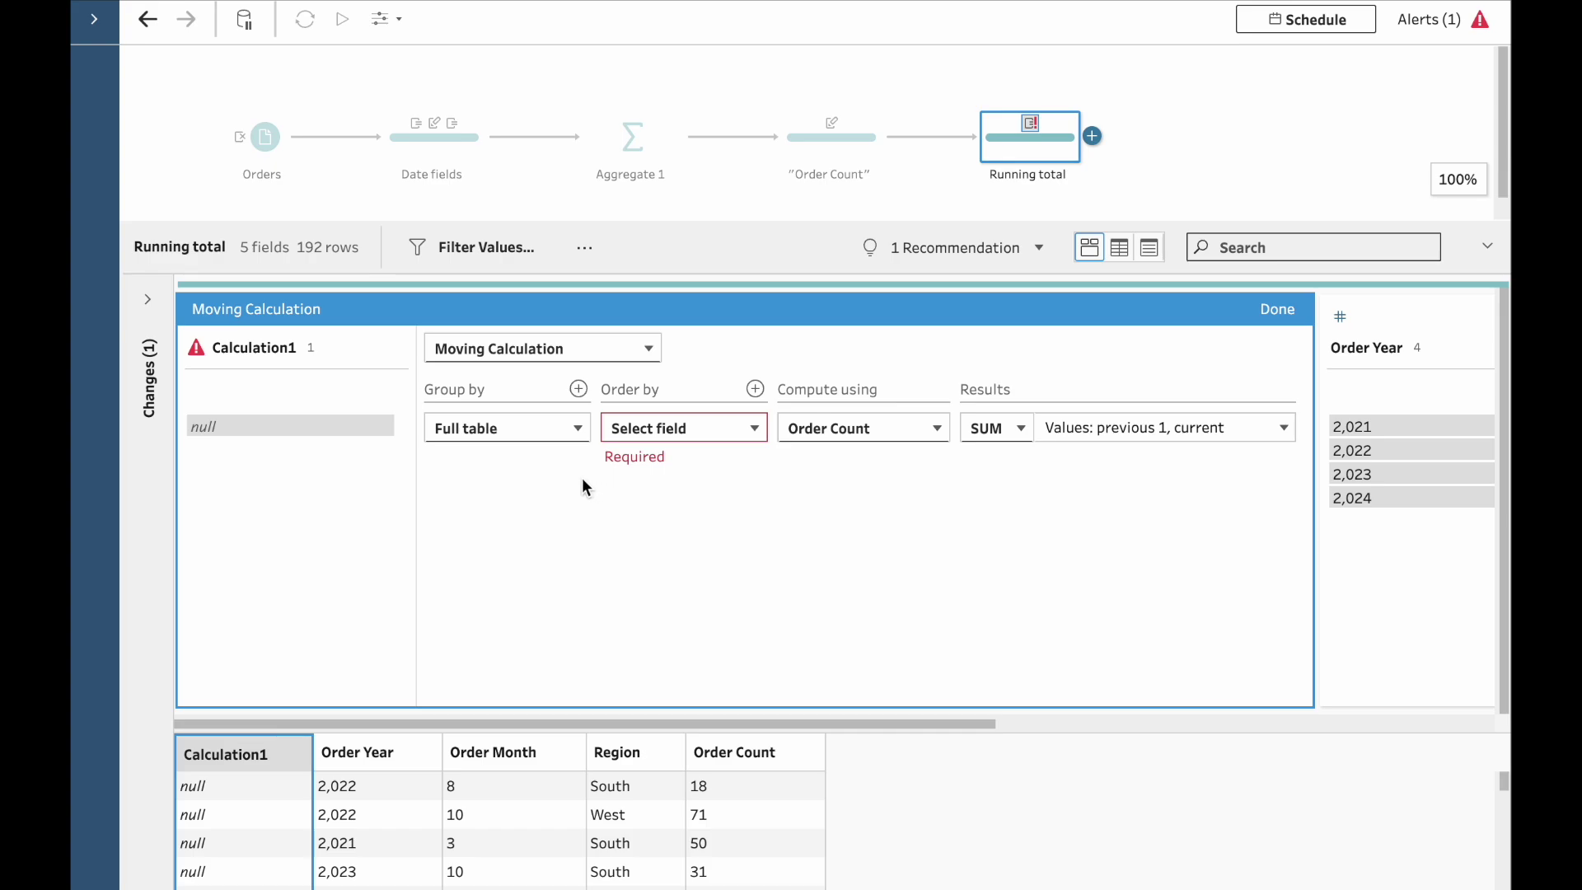
left_click(577, 428)
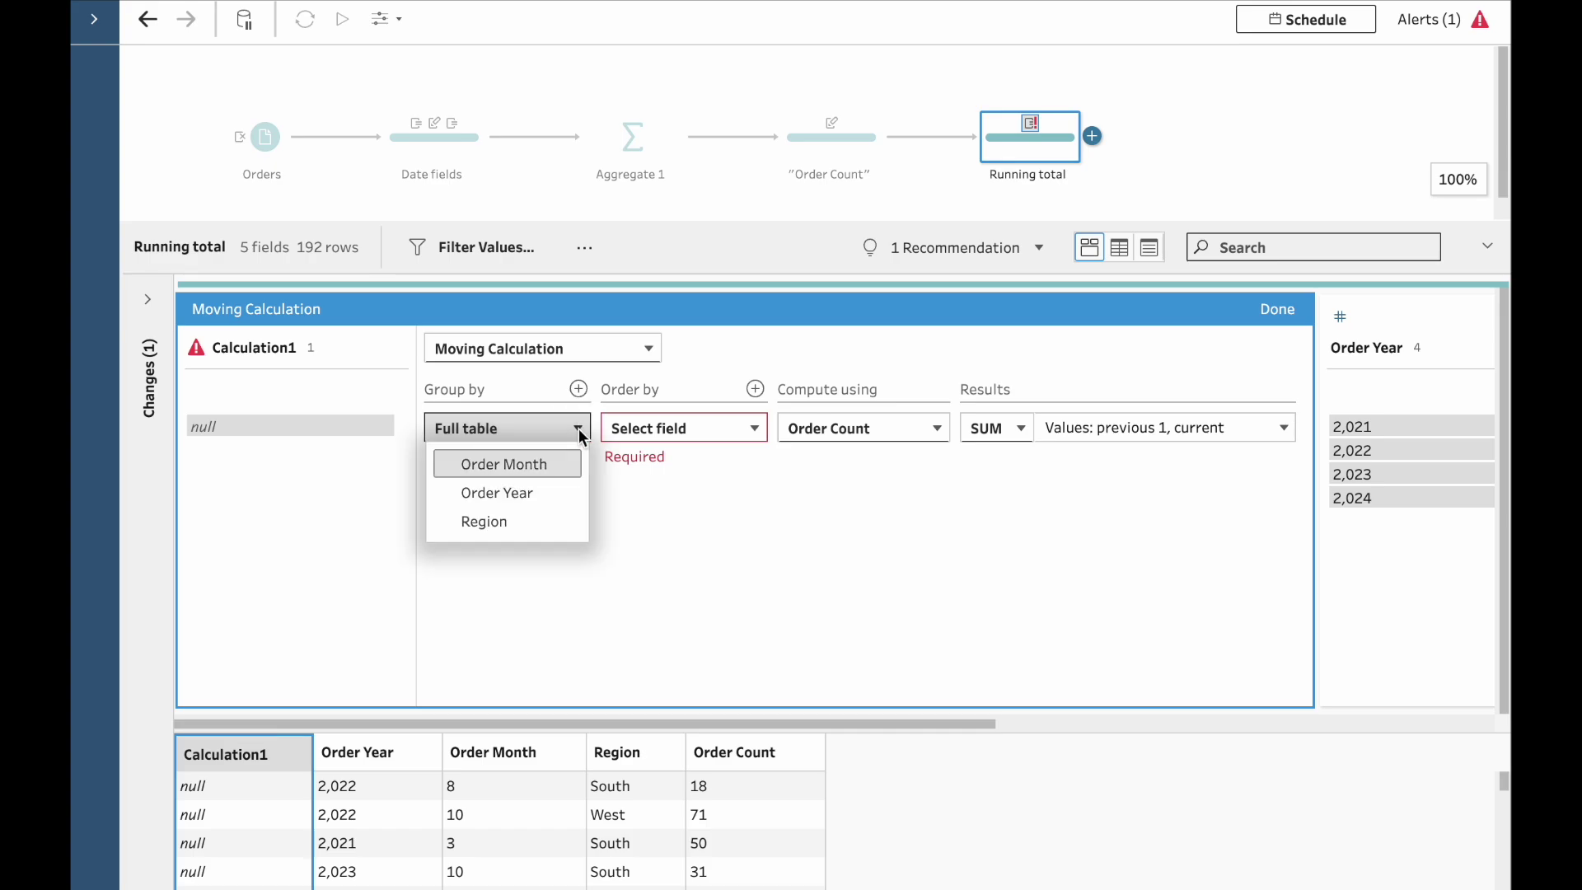
left_click(537, 522)
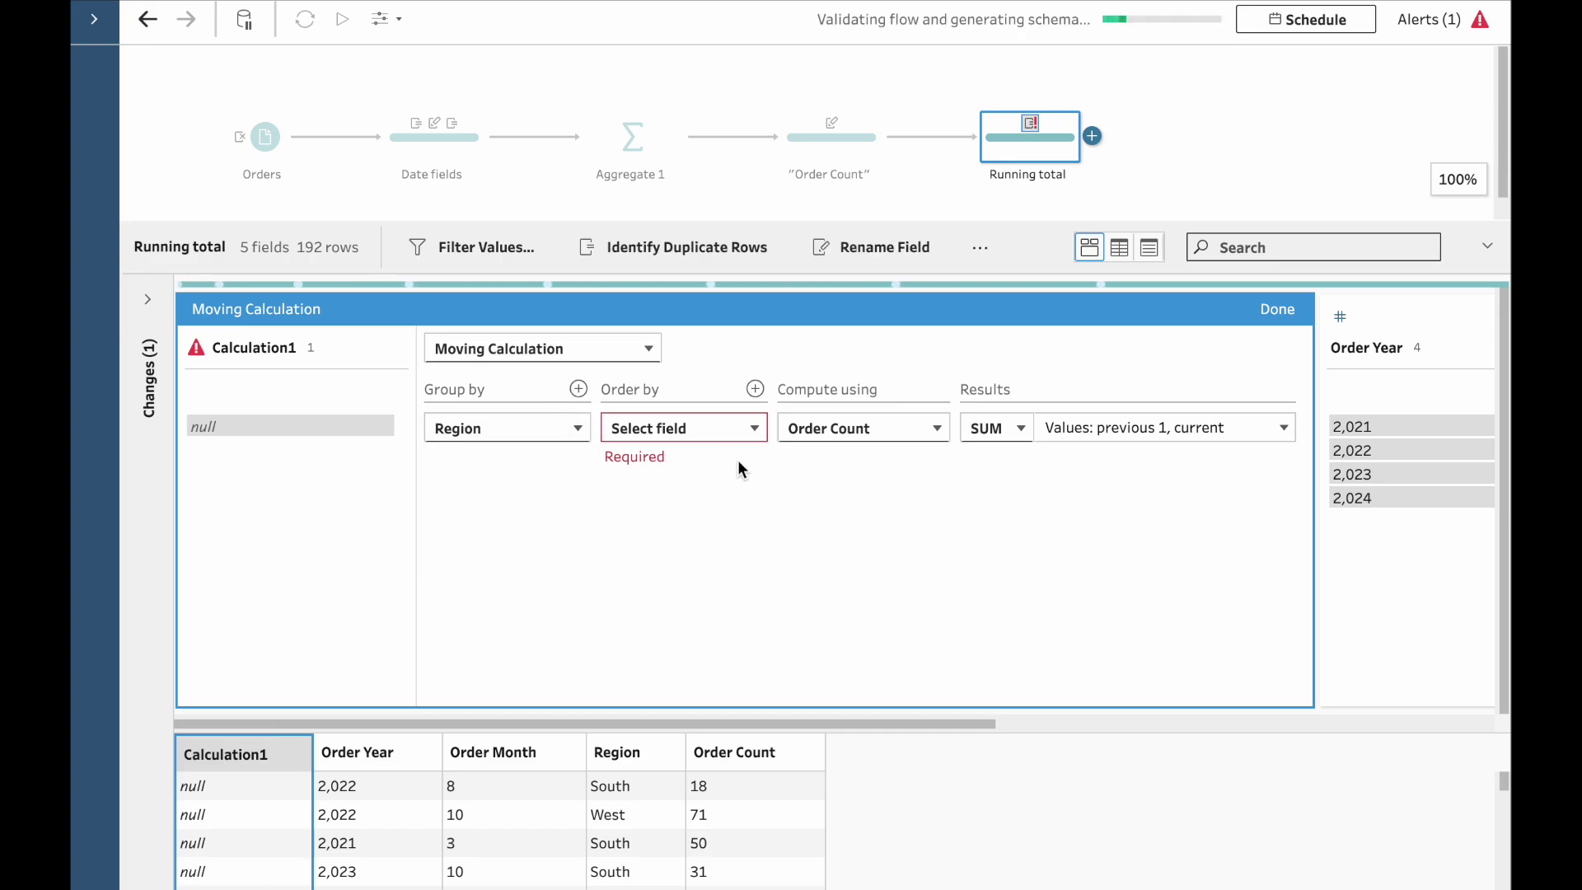
left_click(751, 430)
left_click(715, 489)
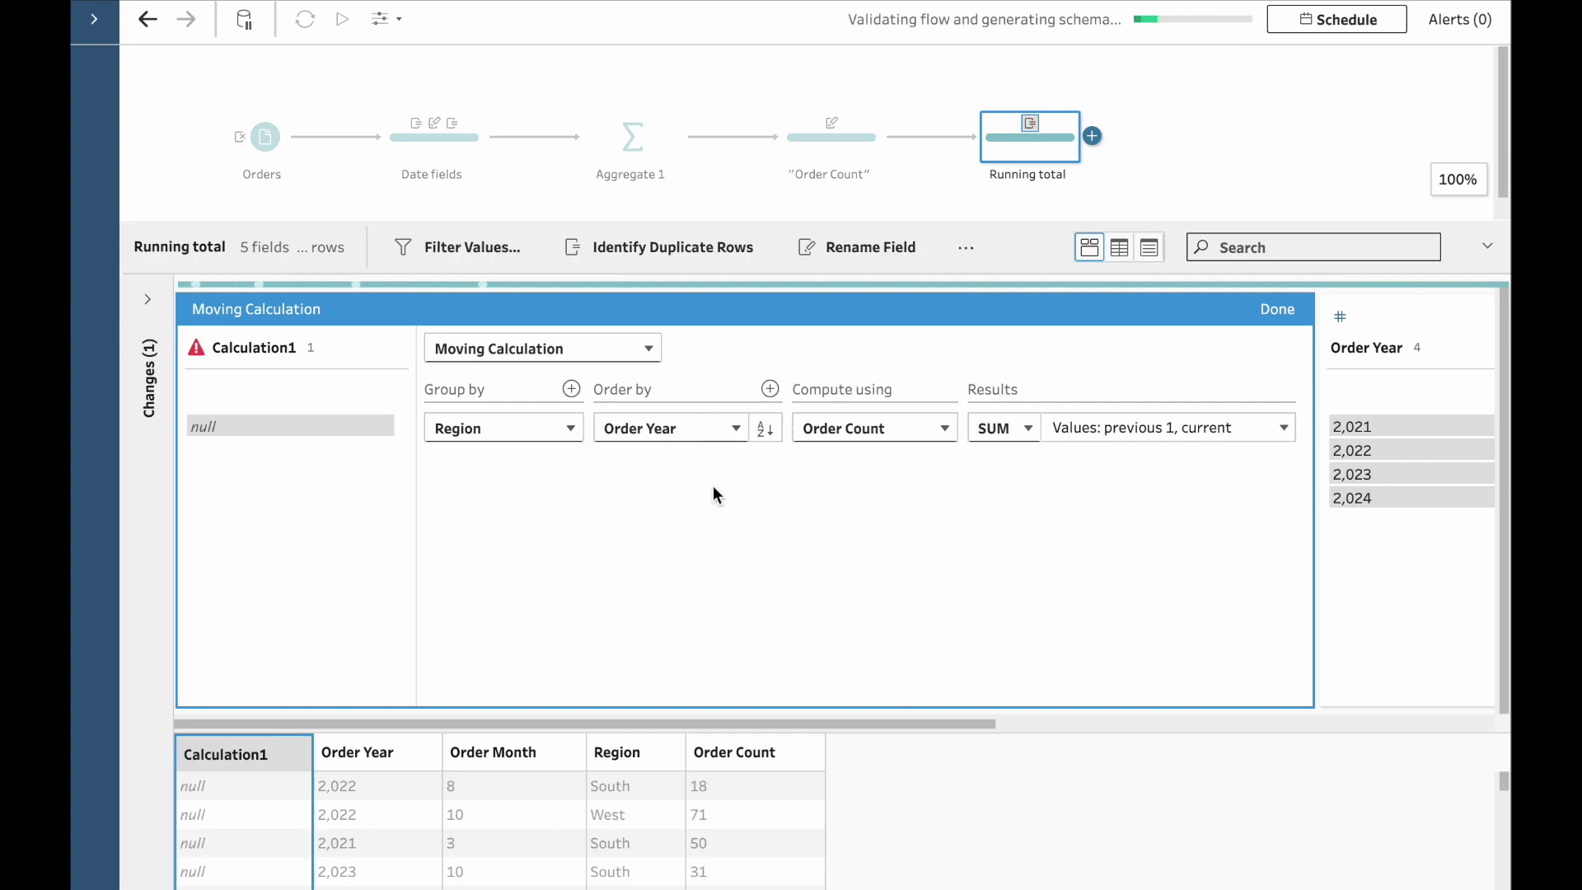
left_click(769, 389)
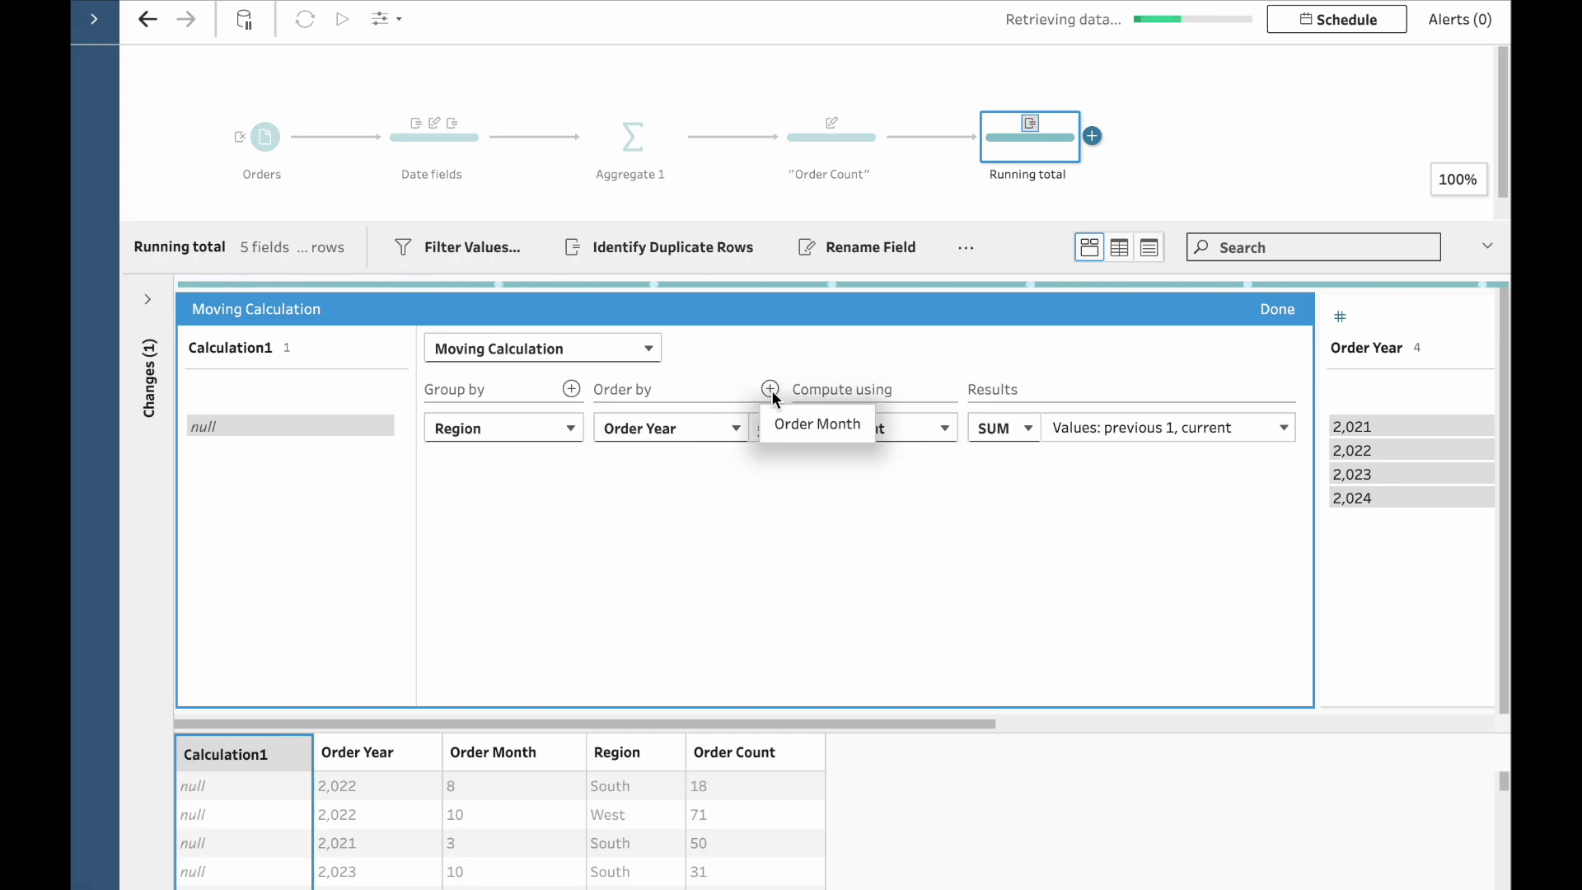
left_click(809, 420)
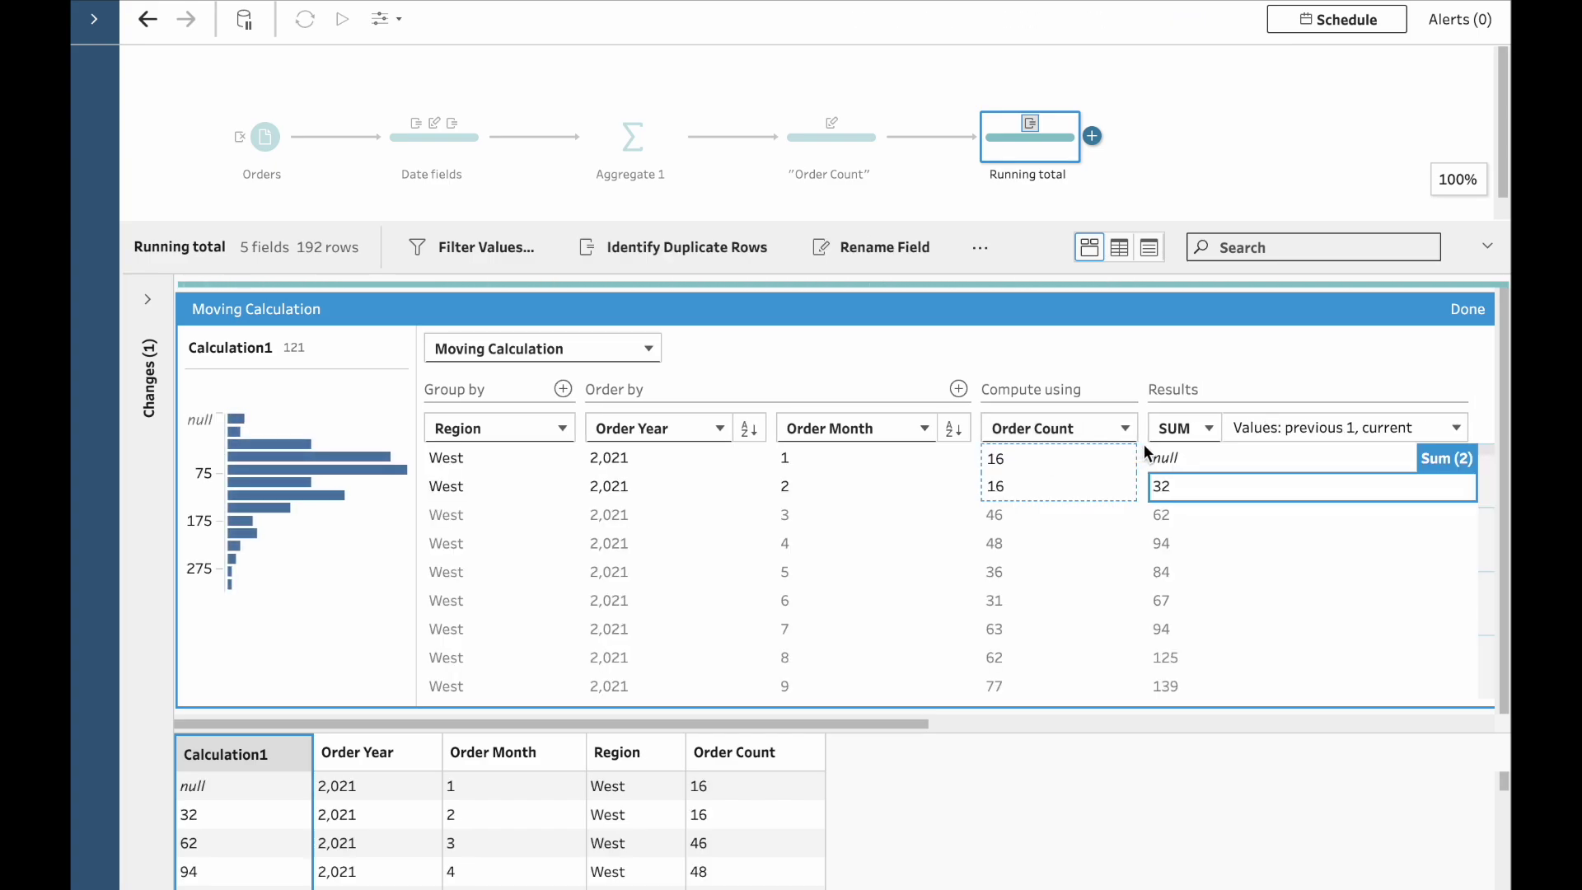
Make the moving sum cover the previous 3 values plus the current one.
left_click(1198, 430)
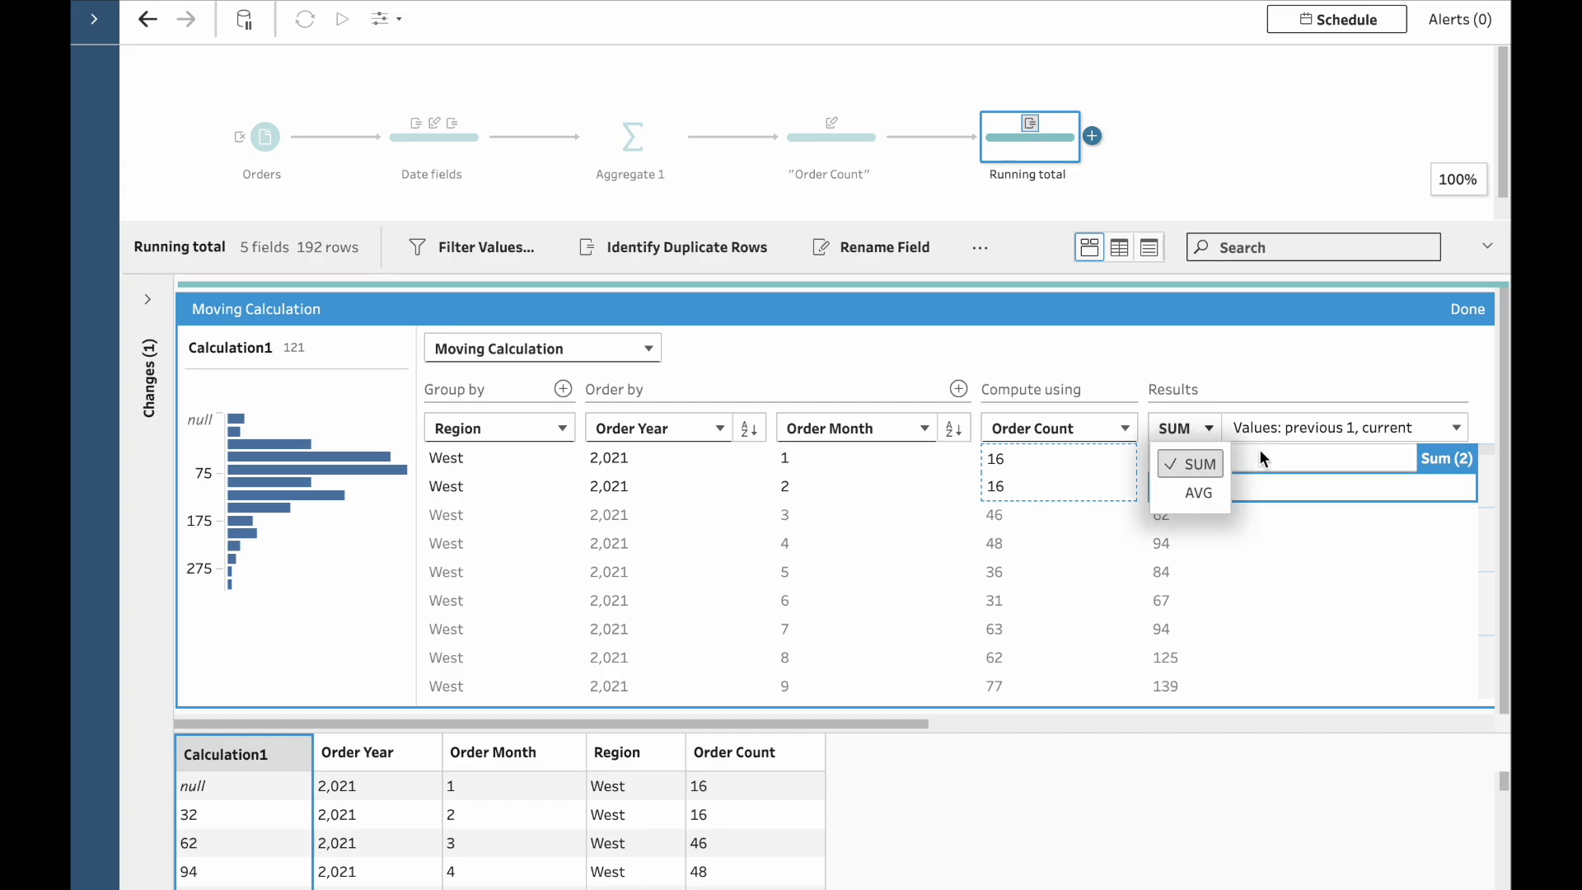
left_click(1309, 426)
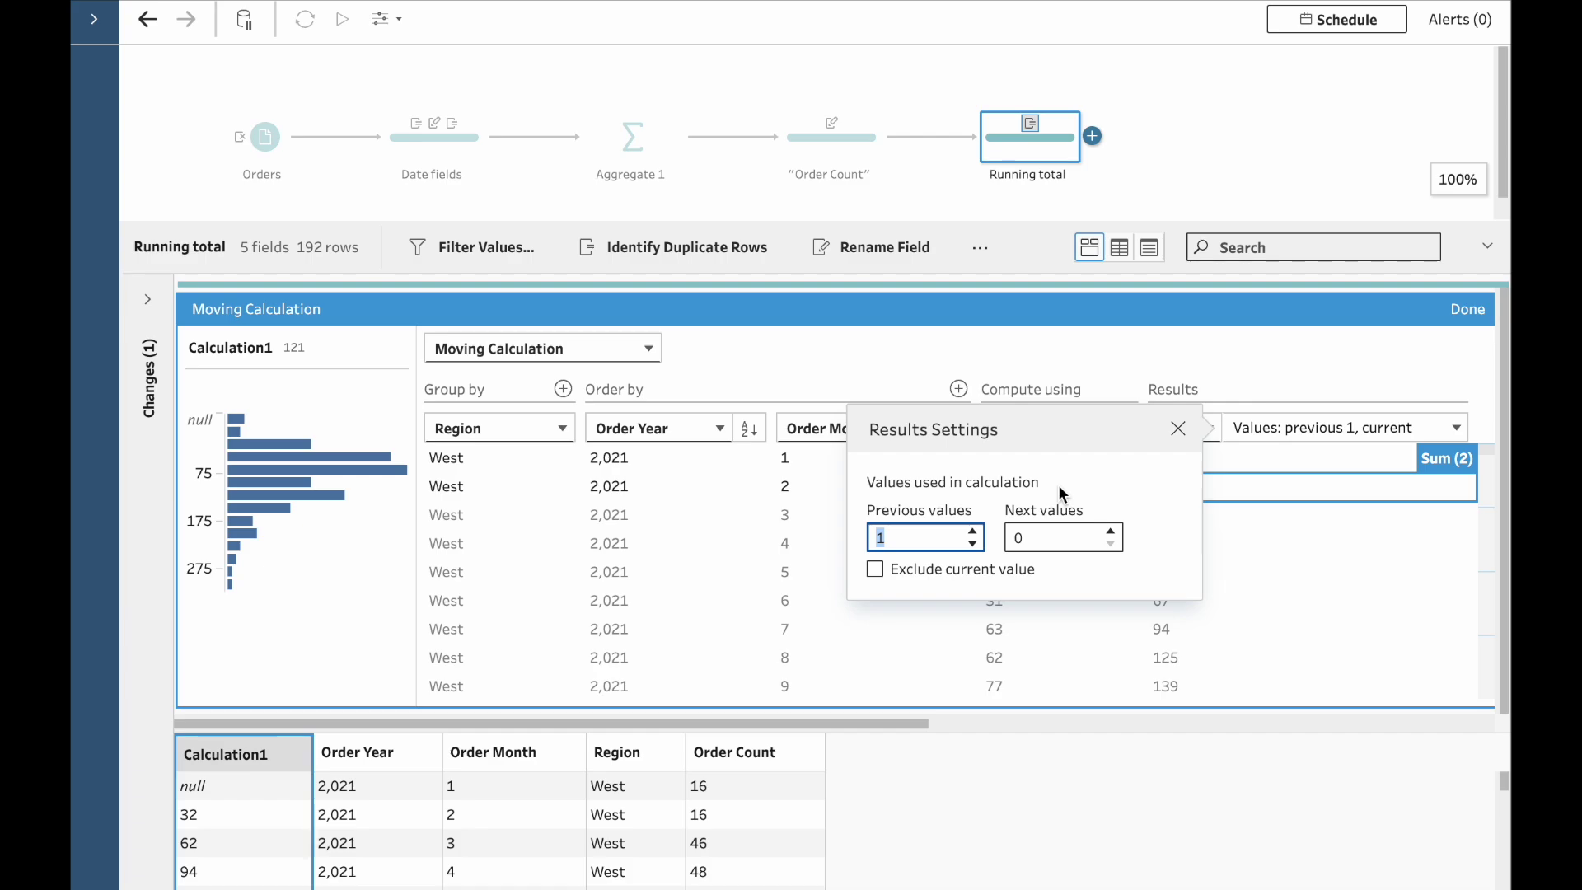
type("3")
left_click(617, 471)
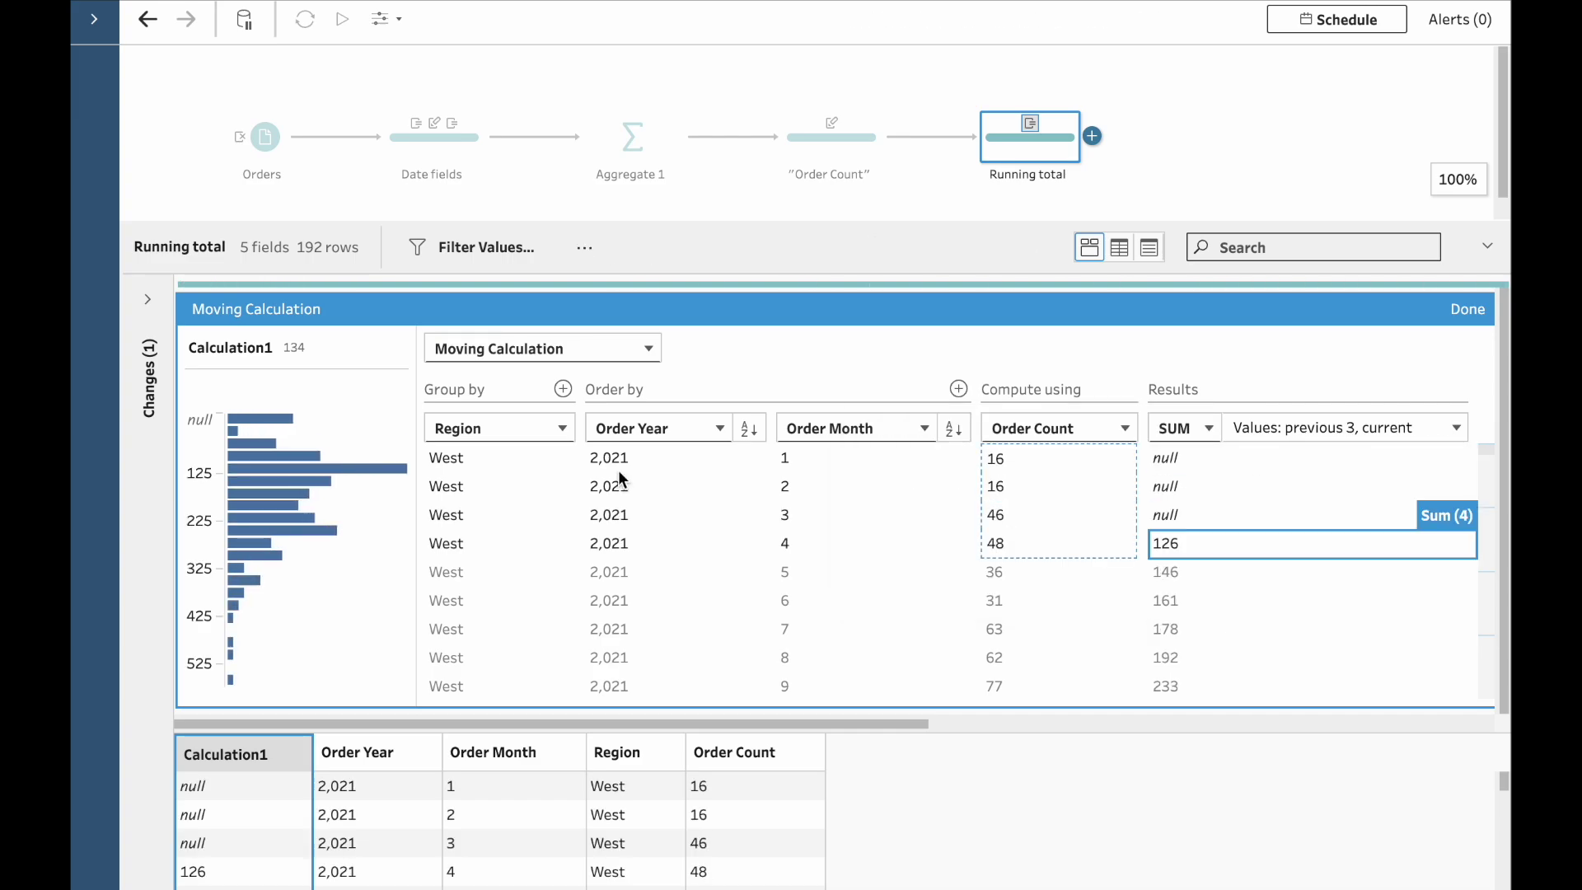
left_click(221, 353)
Rename Calculation1 to '4-month running total' and finish the moving calculation.
double_click(221, 350)
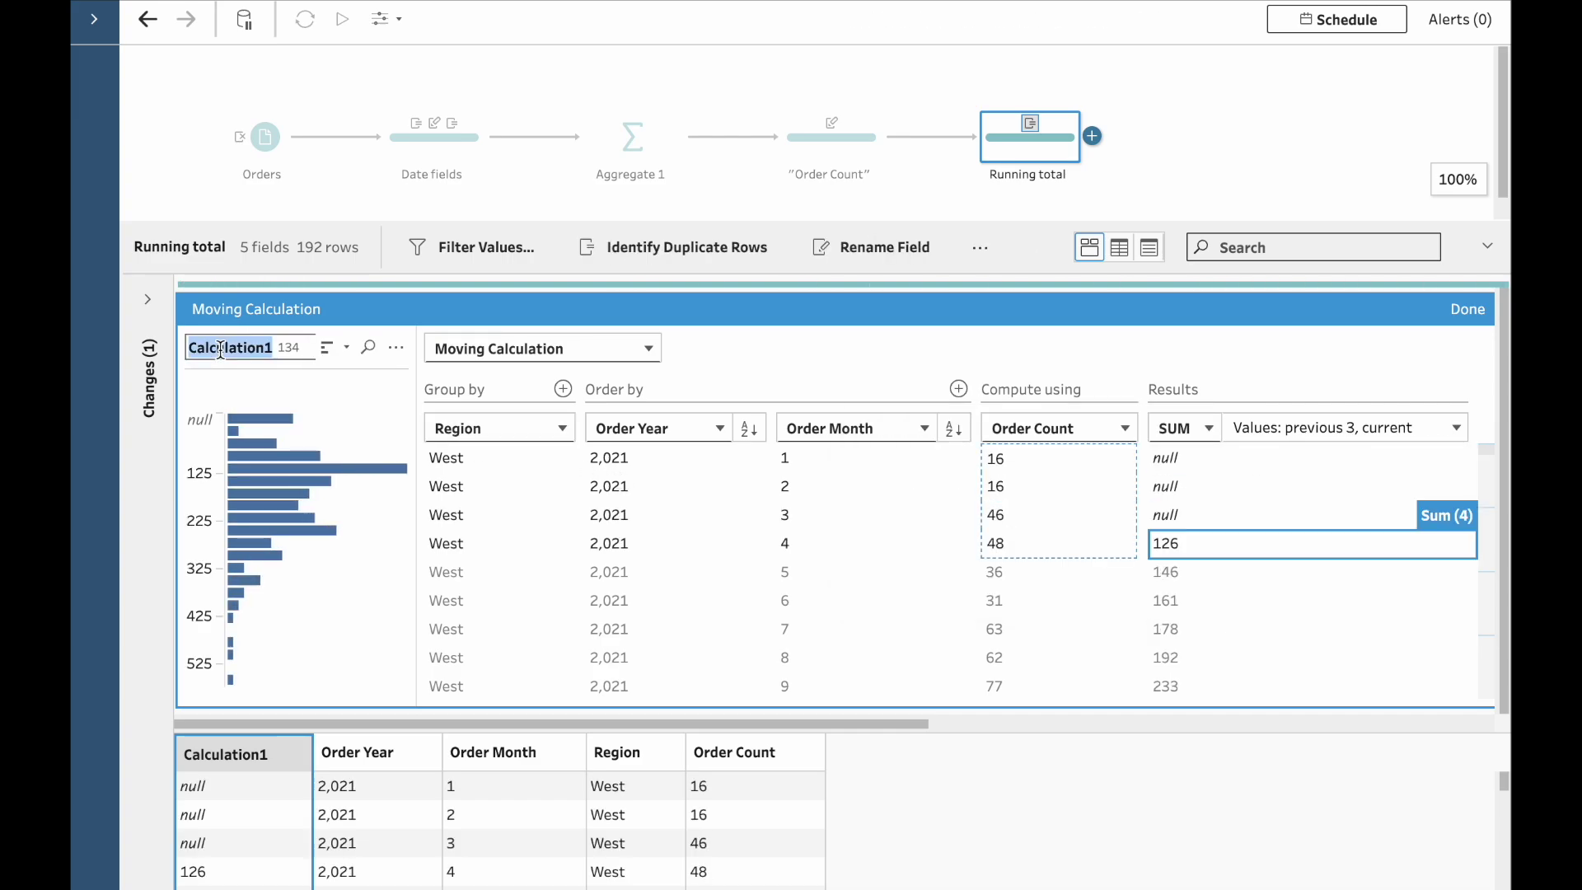
type("4-mo")
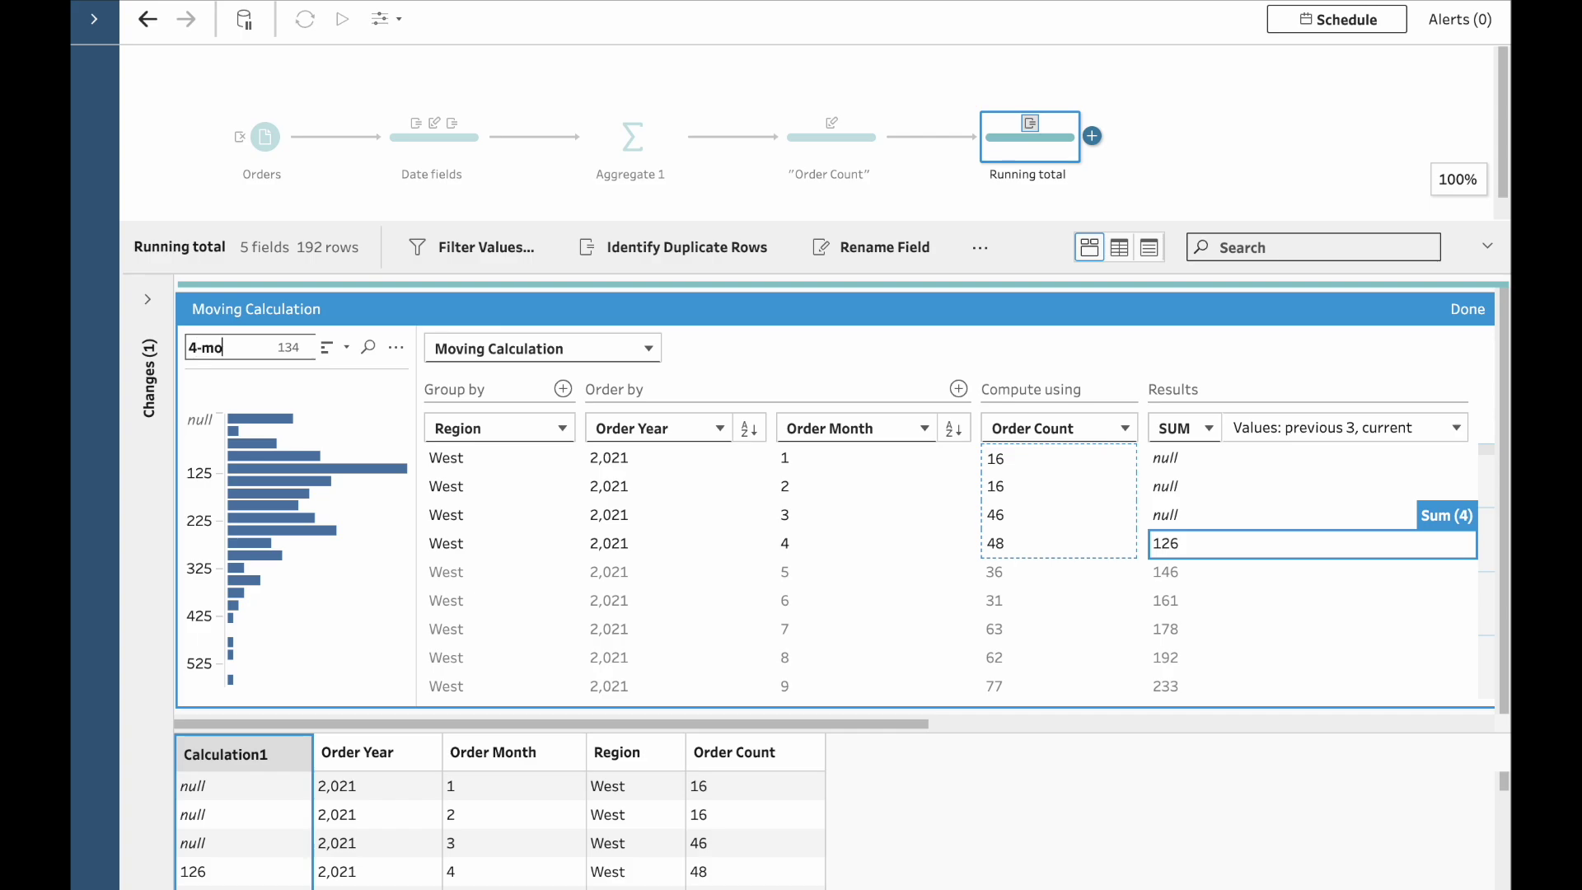
type("nth running total")
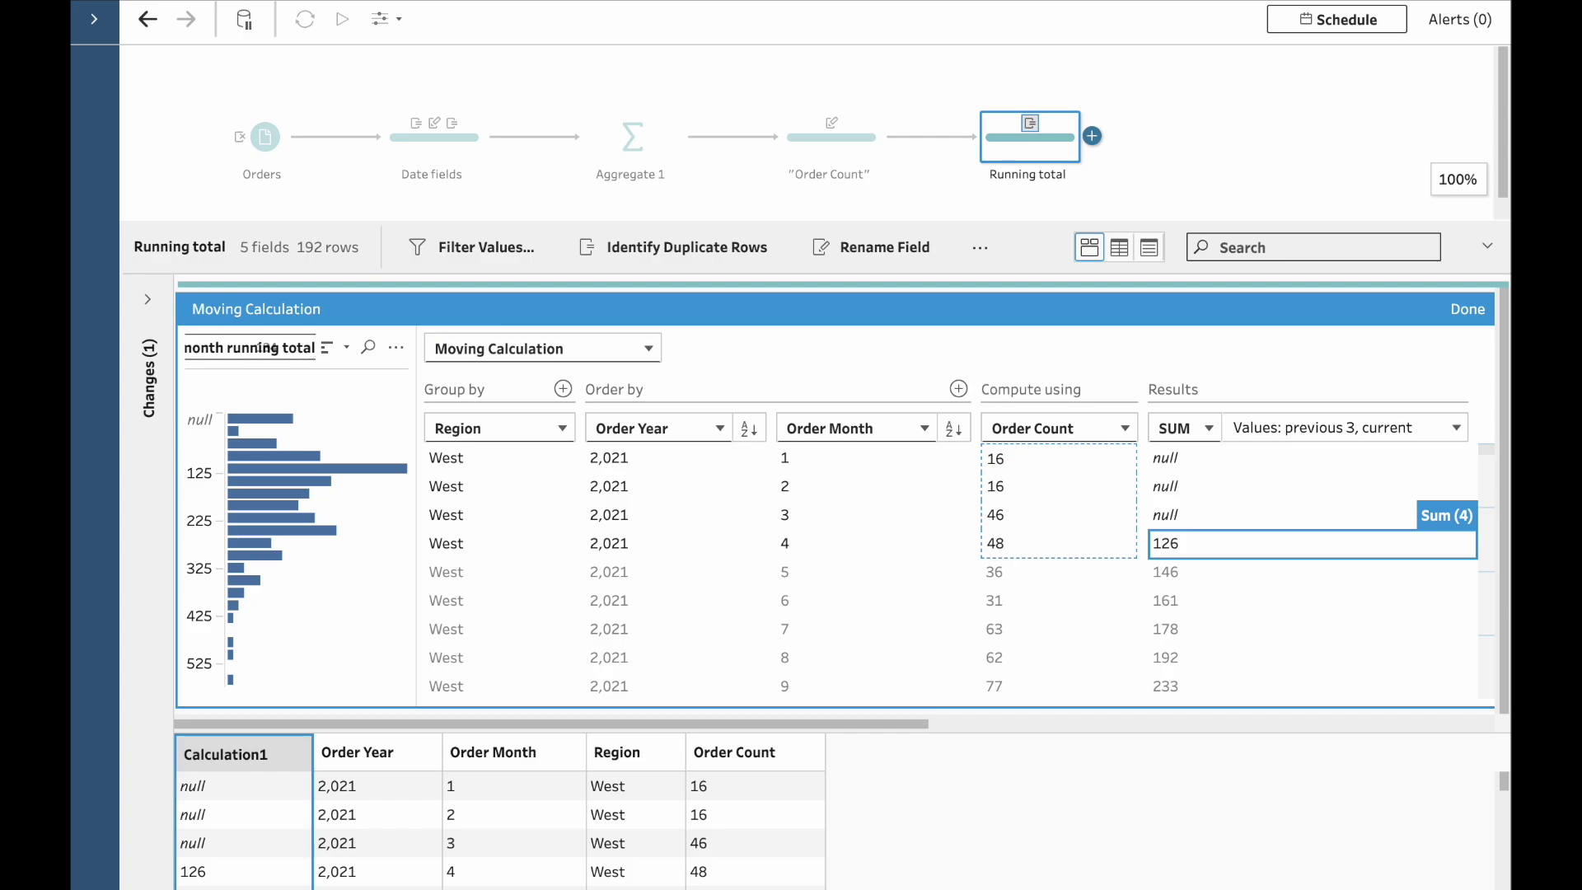
key("Return")
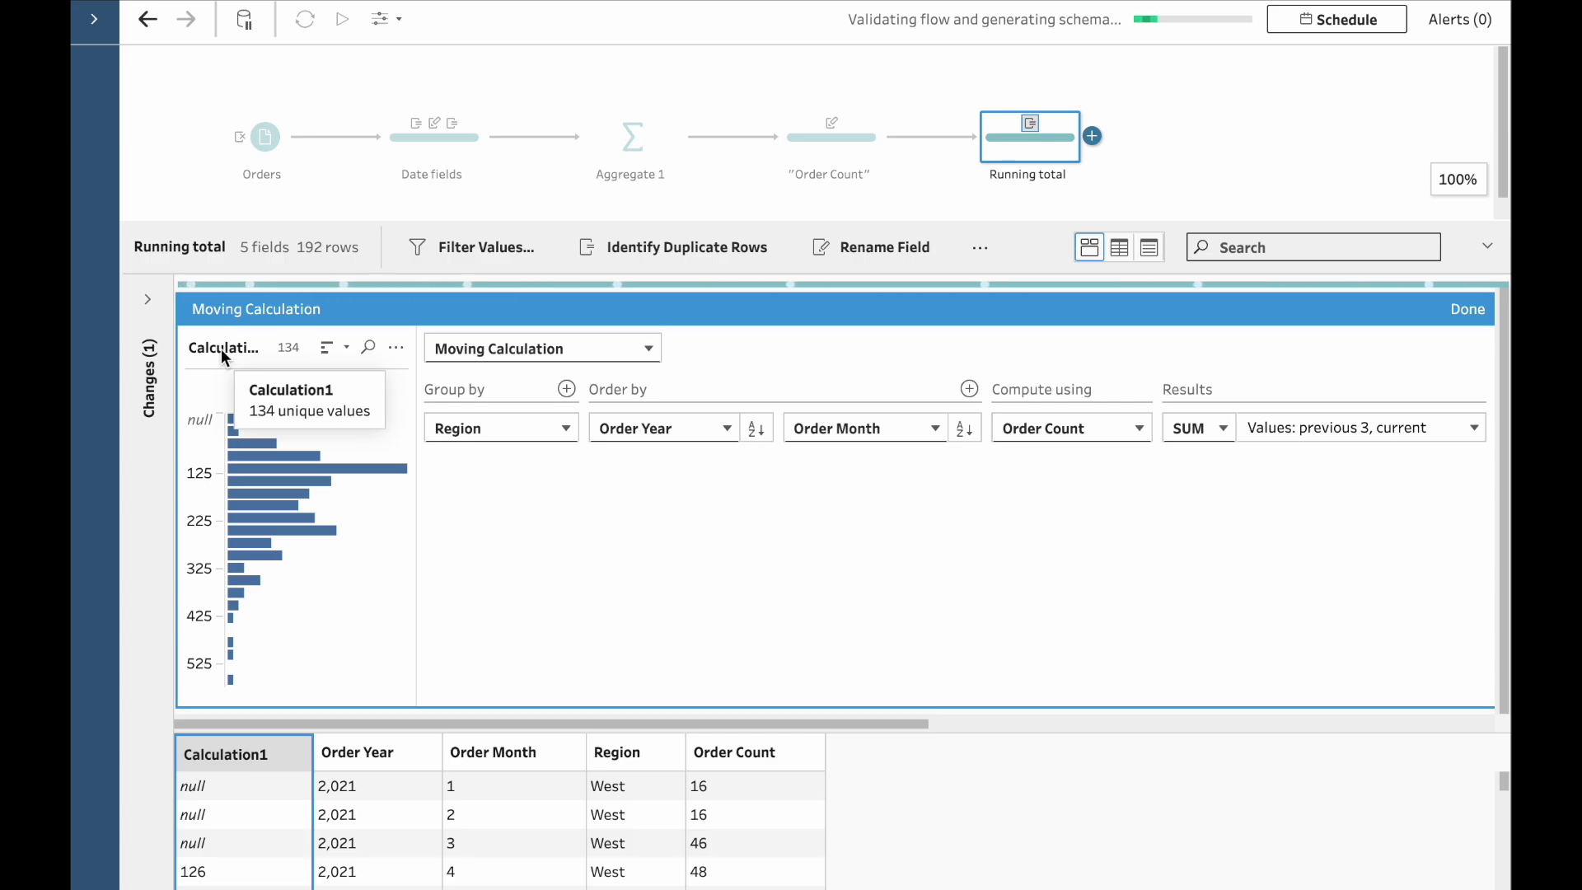
left_click(1466, 310)
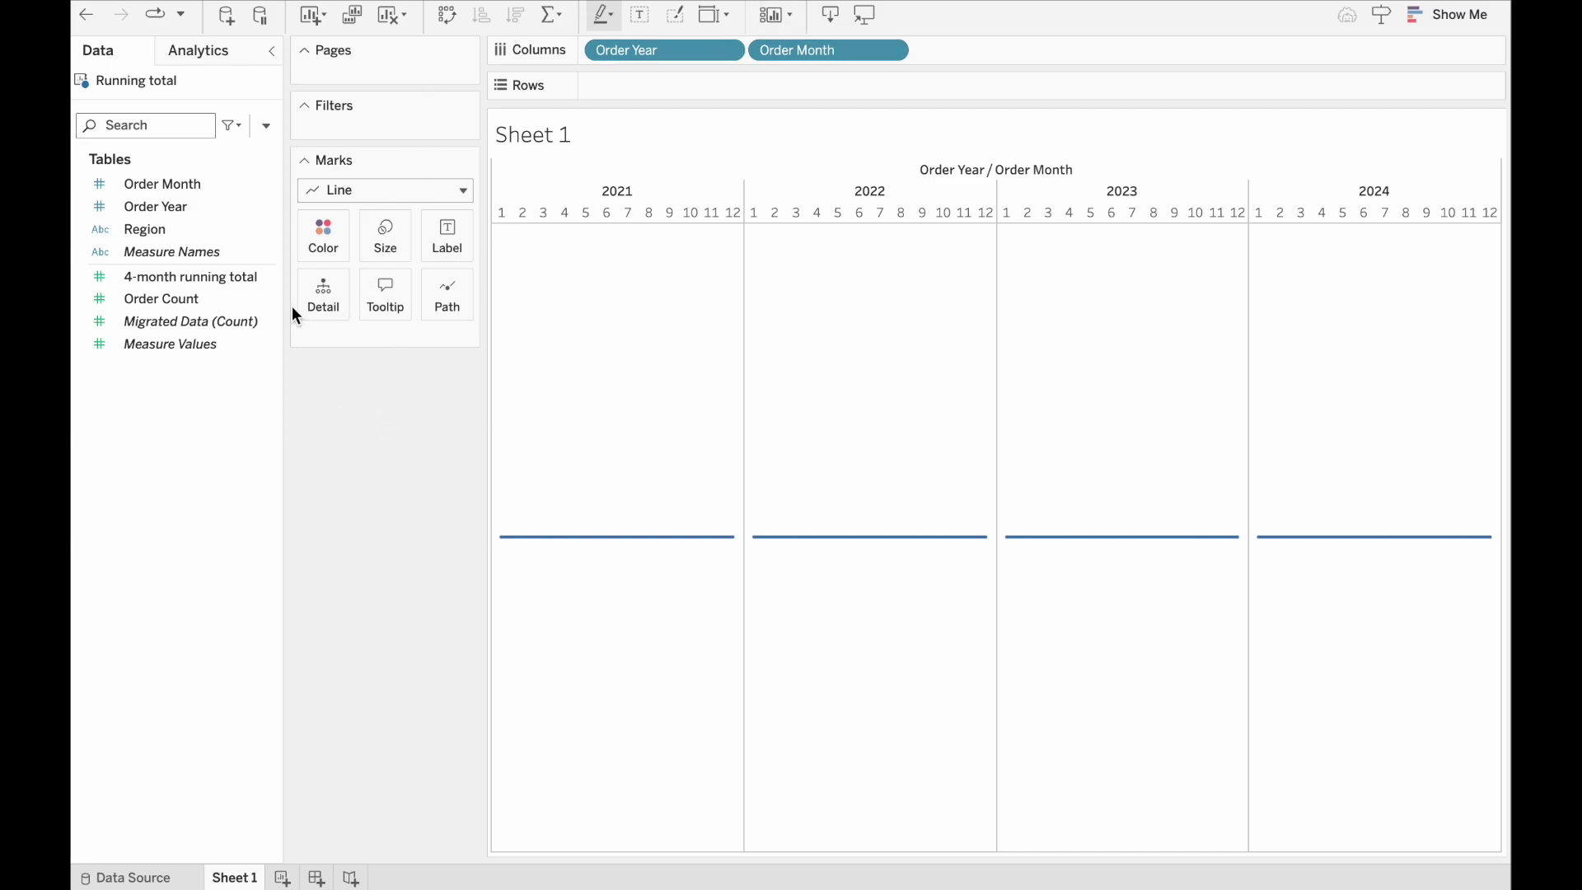
Plot the 4-month running total on Rows as a line across 2021–2024.
left_click_drag(219, 285, 627, 87)
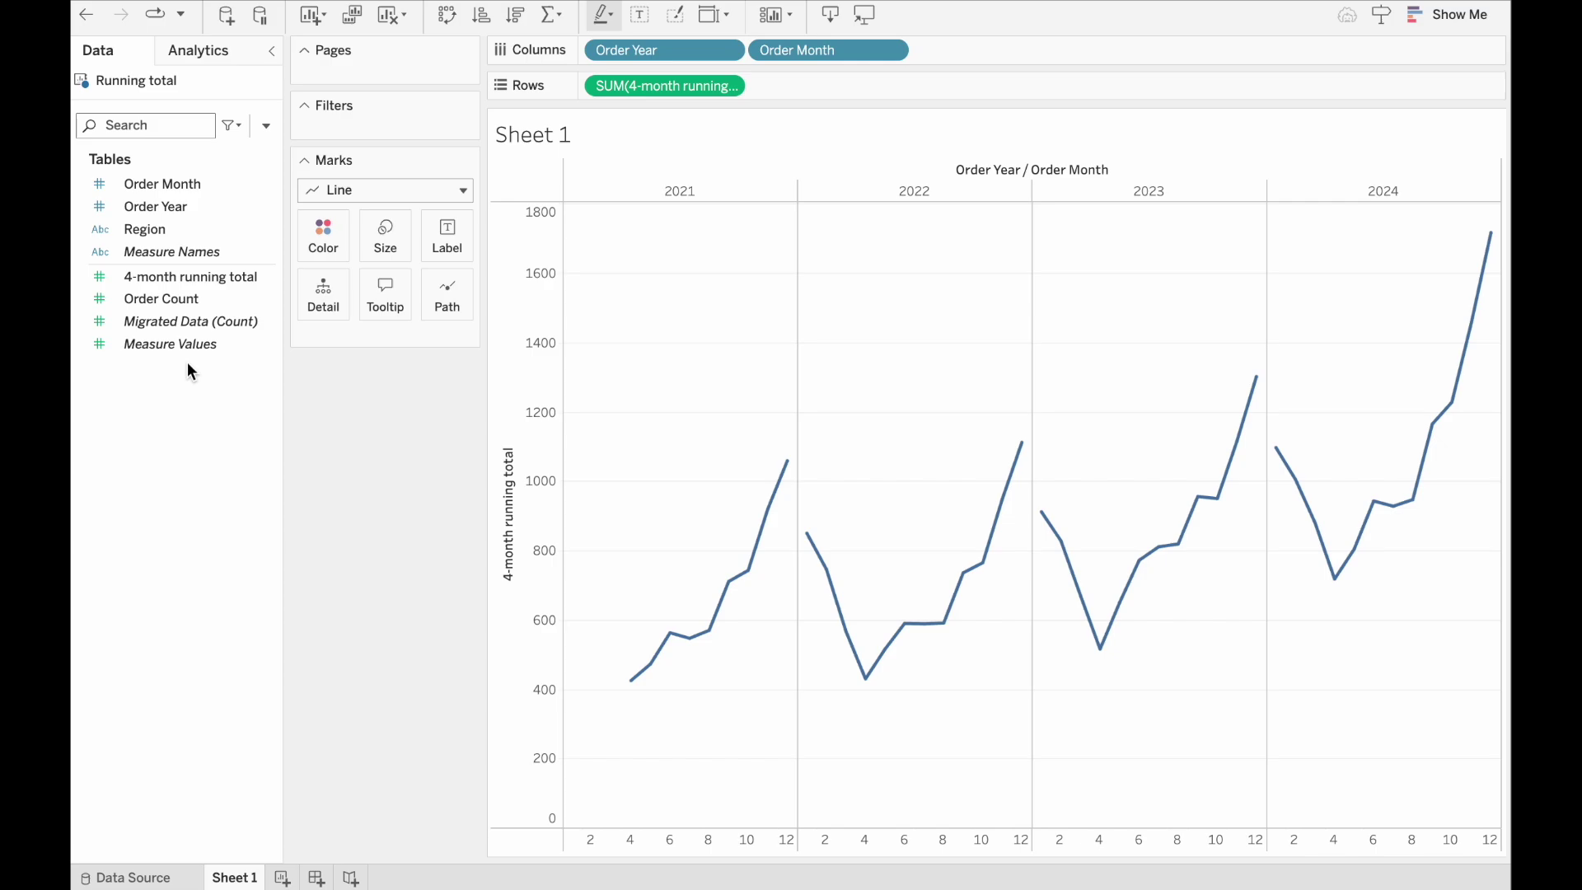
Add Order Count to Rows as a moving-sum table calculation.
left_click_drag(166, 298, 794, 89)
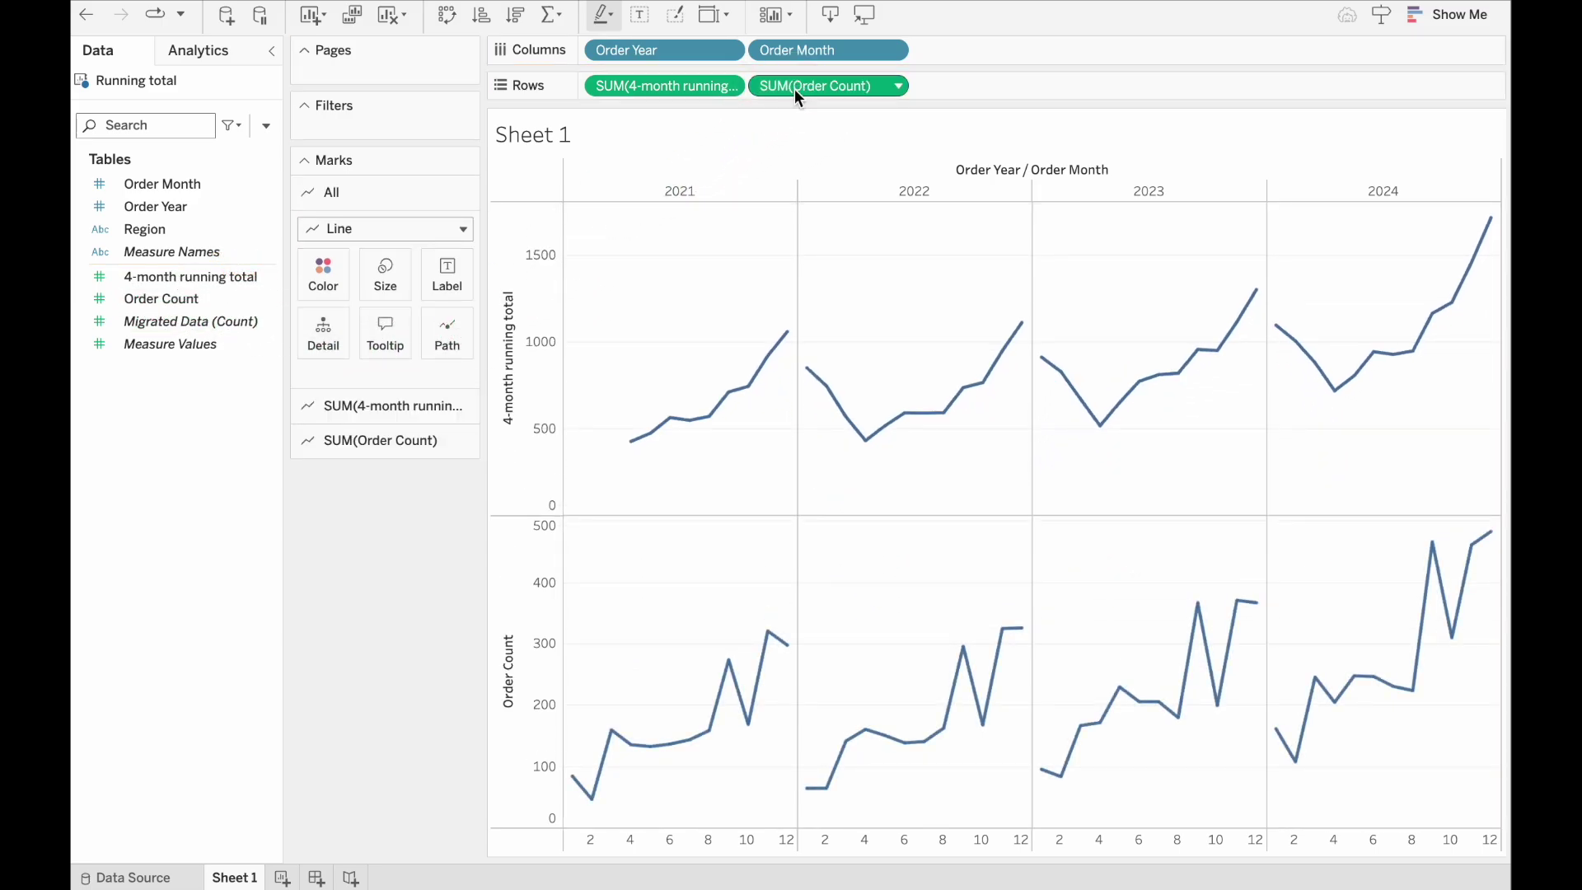
left_click(896, 86)
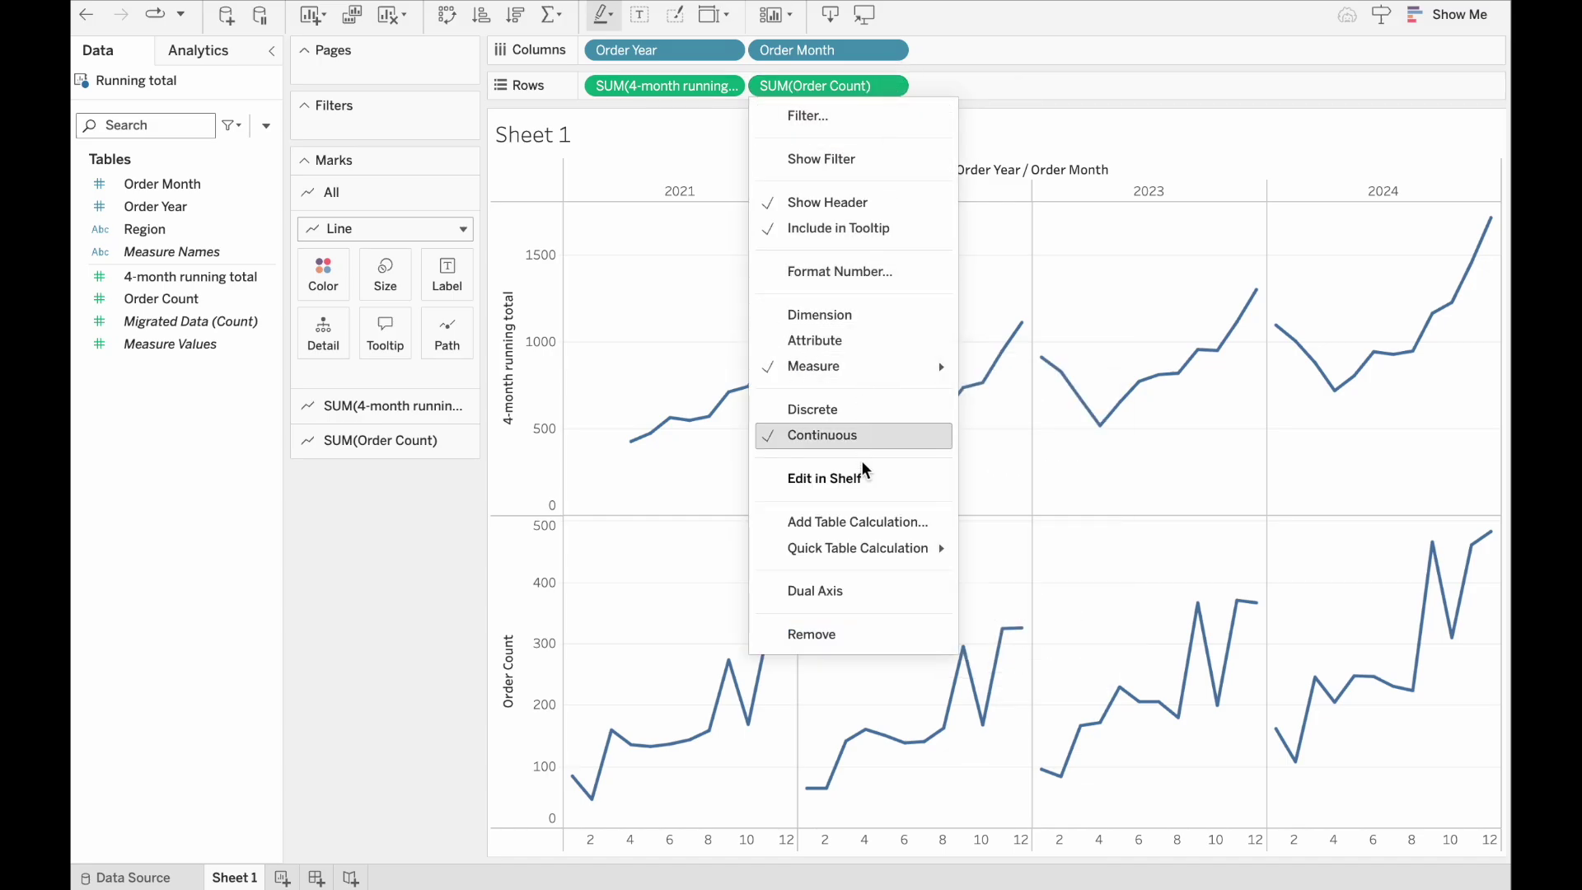
left_click(881, 520)
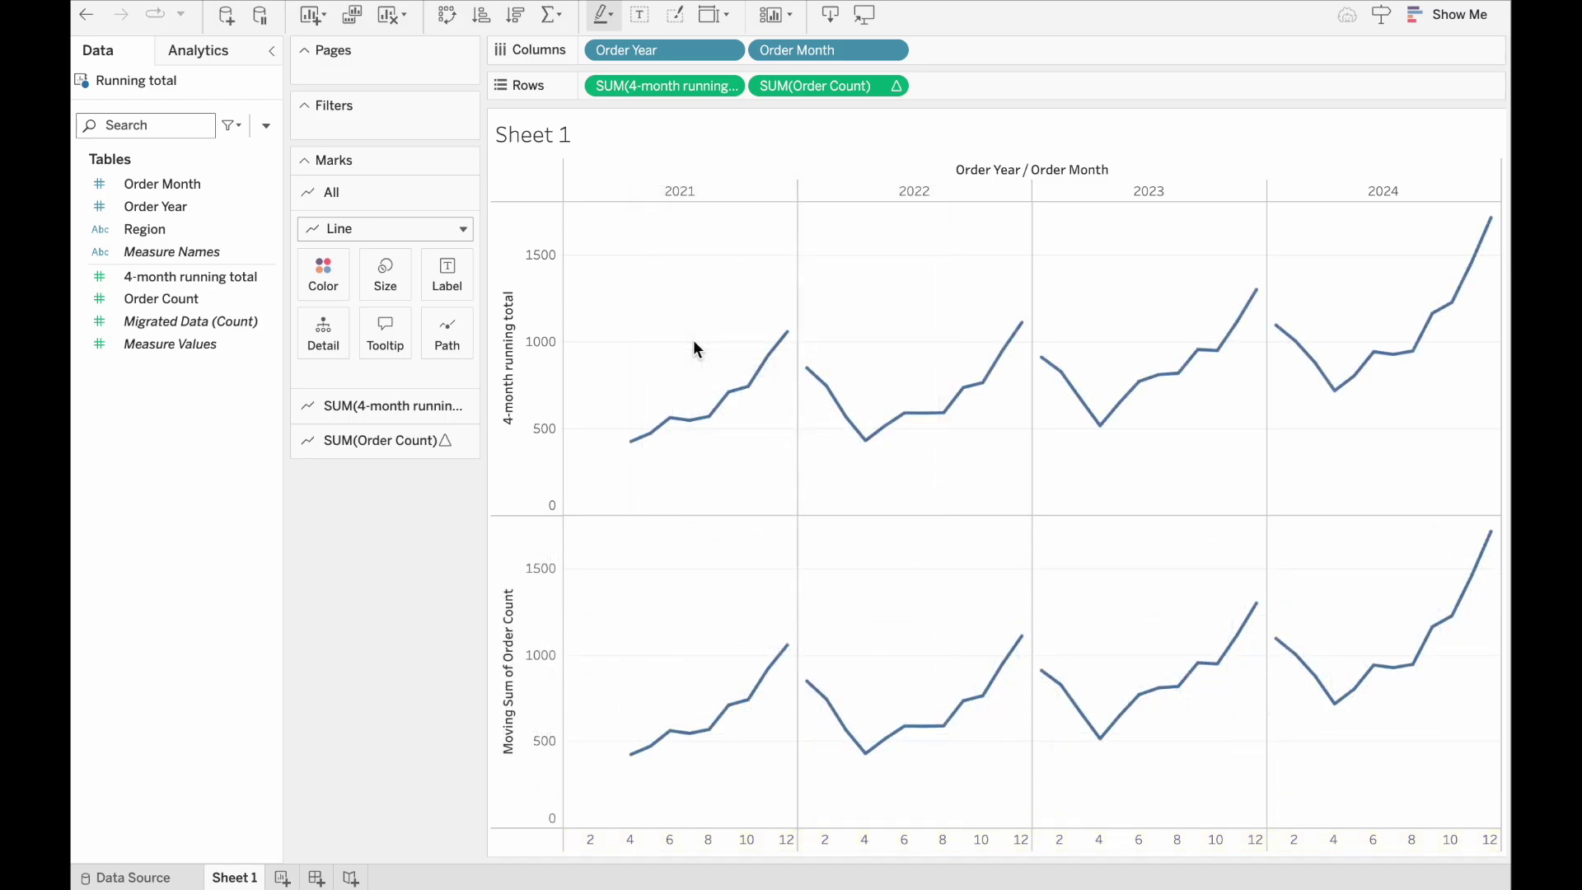
Combine SUM(Order Count) and the 4-month running total on a dual axis.
left_click(850, 90)
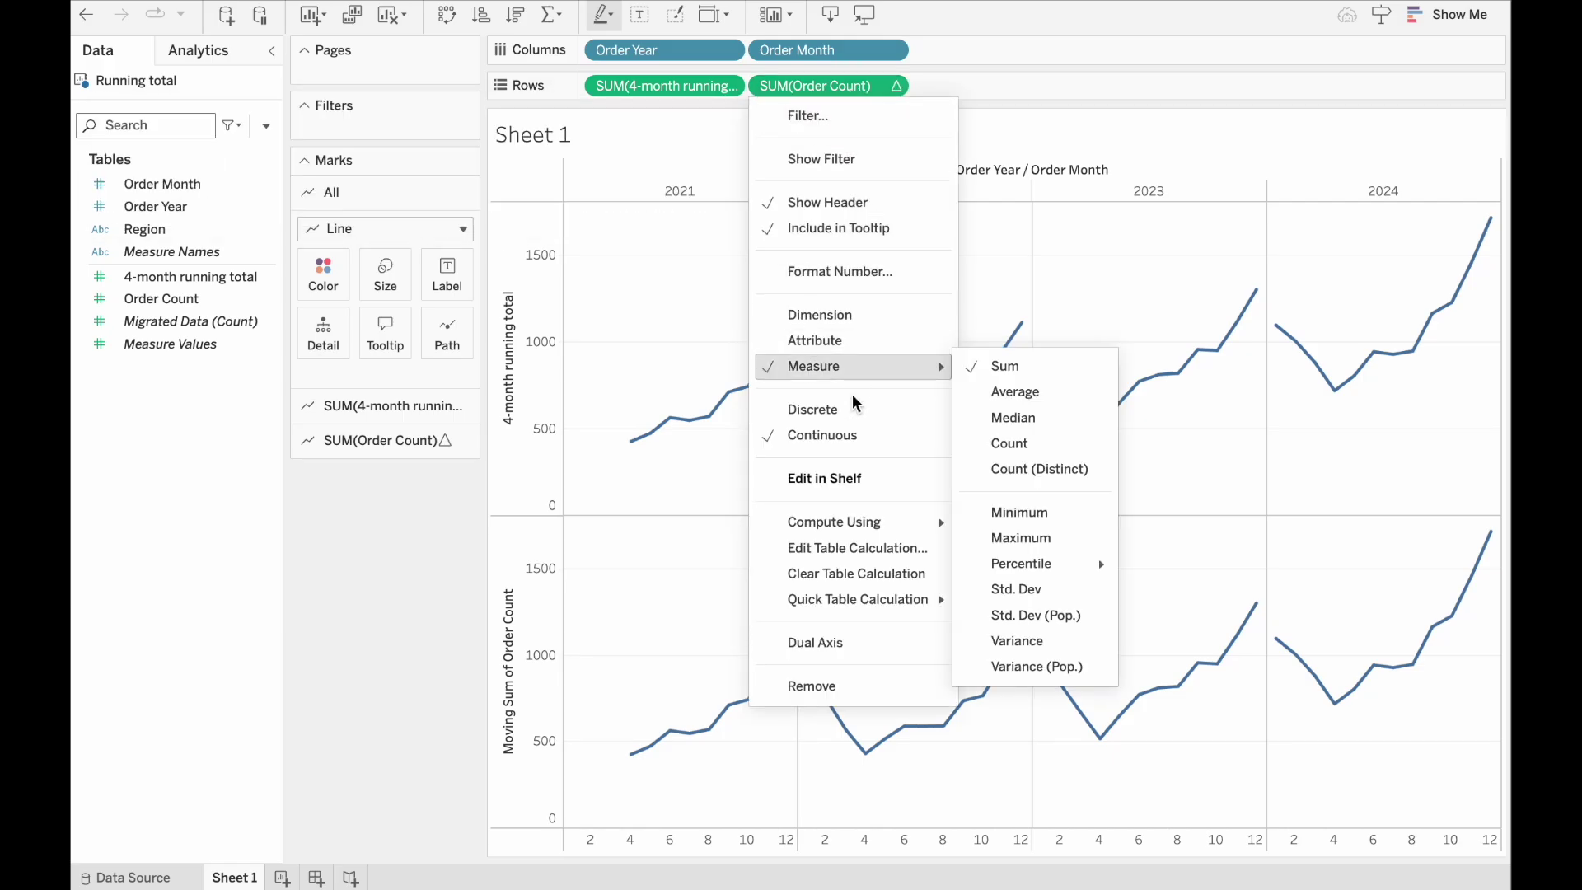
left_click(838, 646)
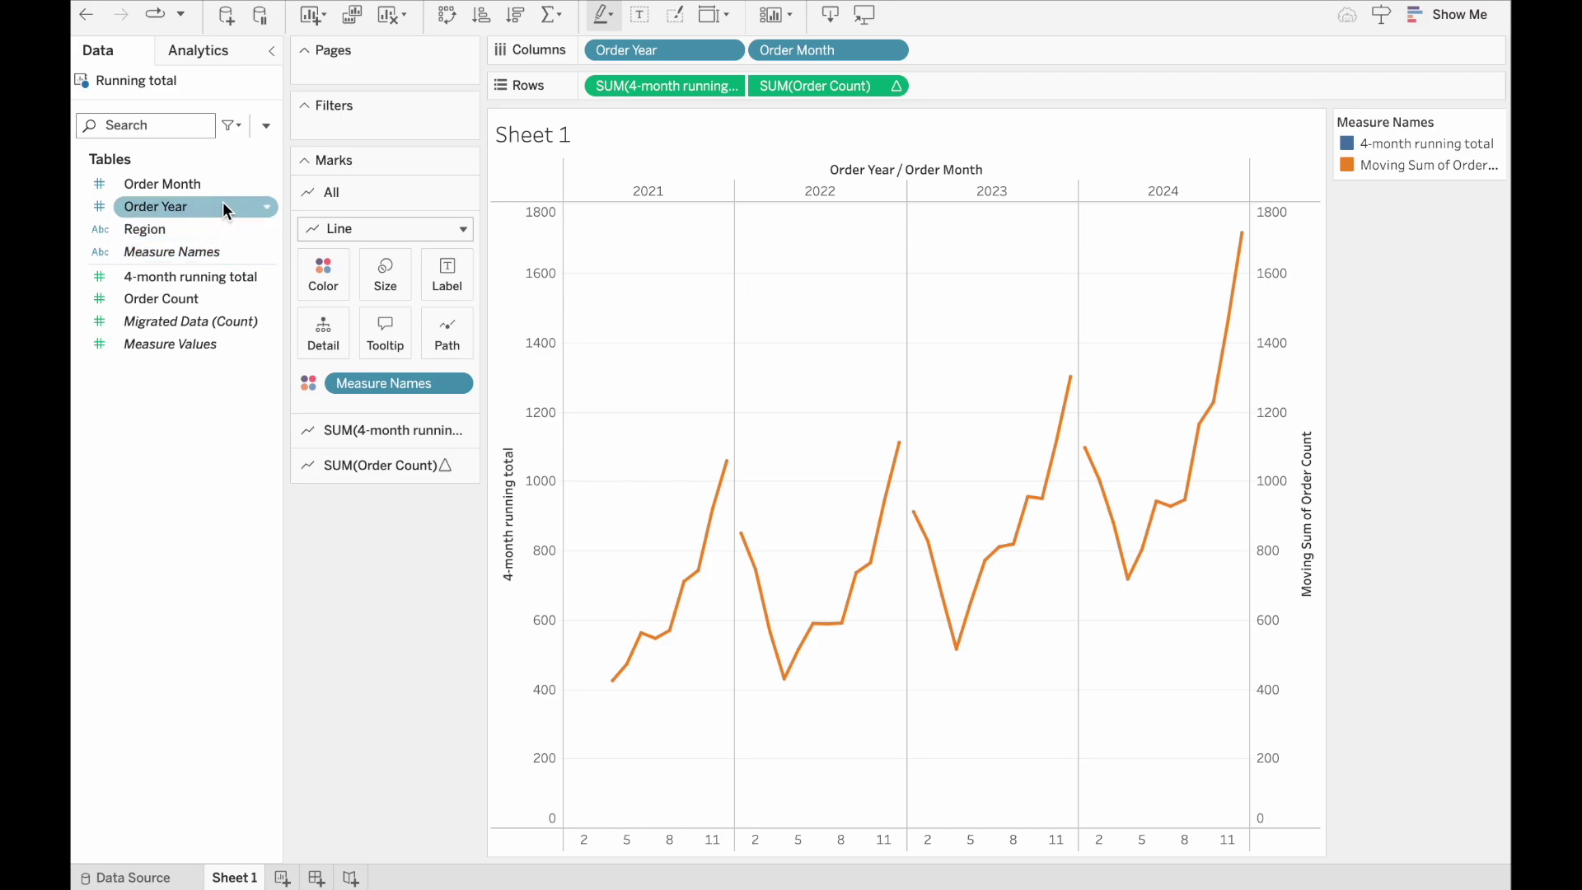
Filter the chart by Order Month to keep only months 4 through 12.
left_click_drag(209, 185, 369, 130)
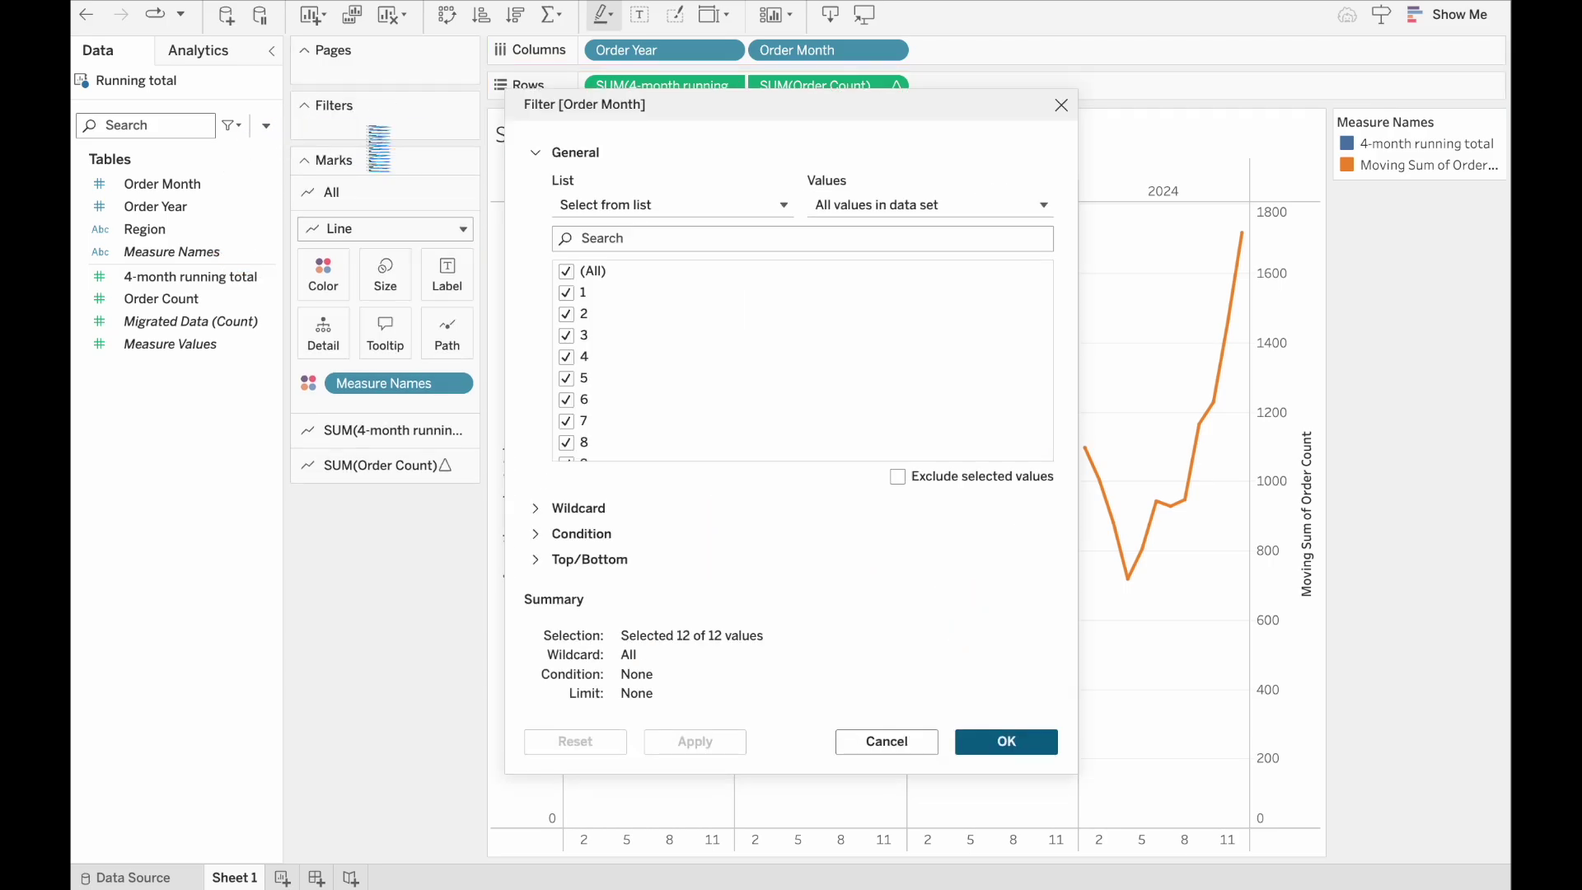
left_click(566, 294)
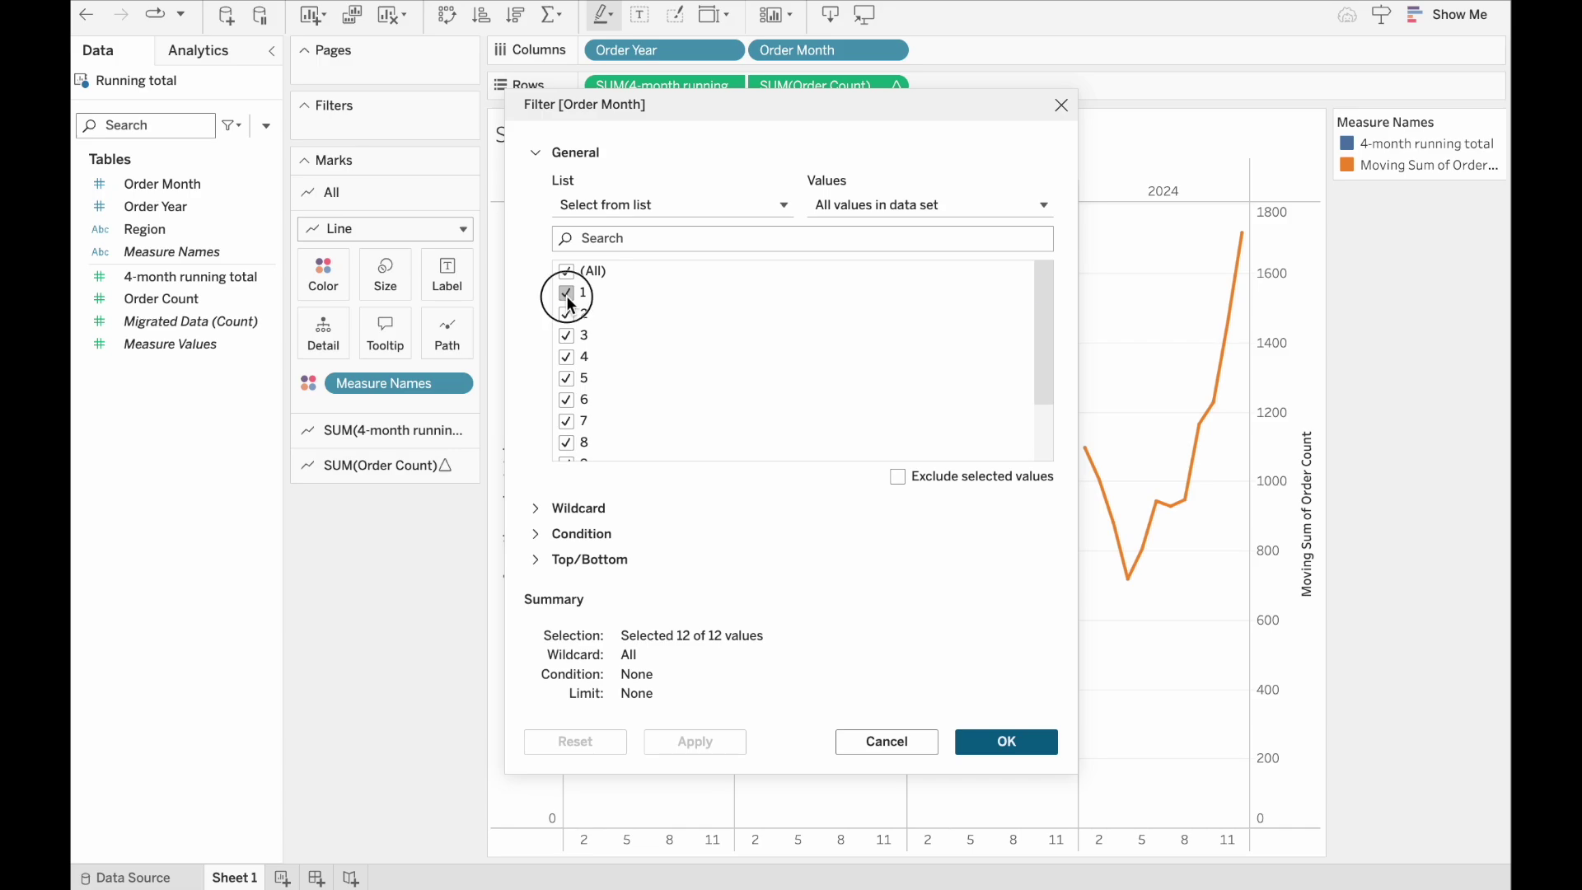
left_click(566, 314)
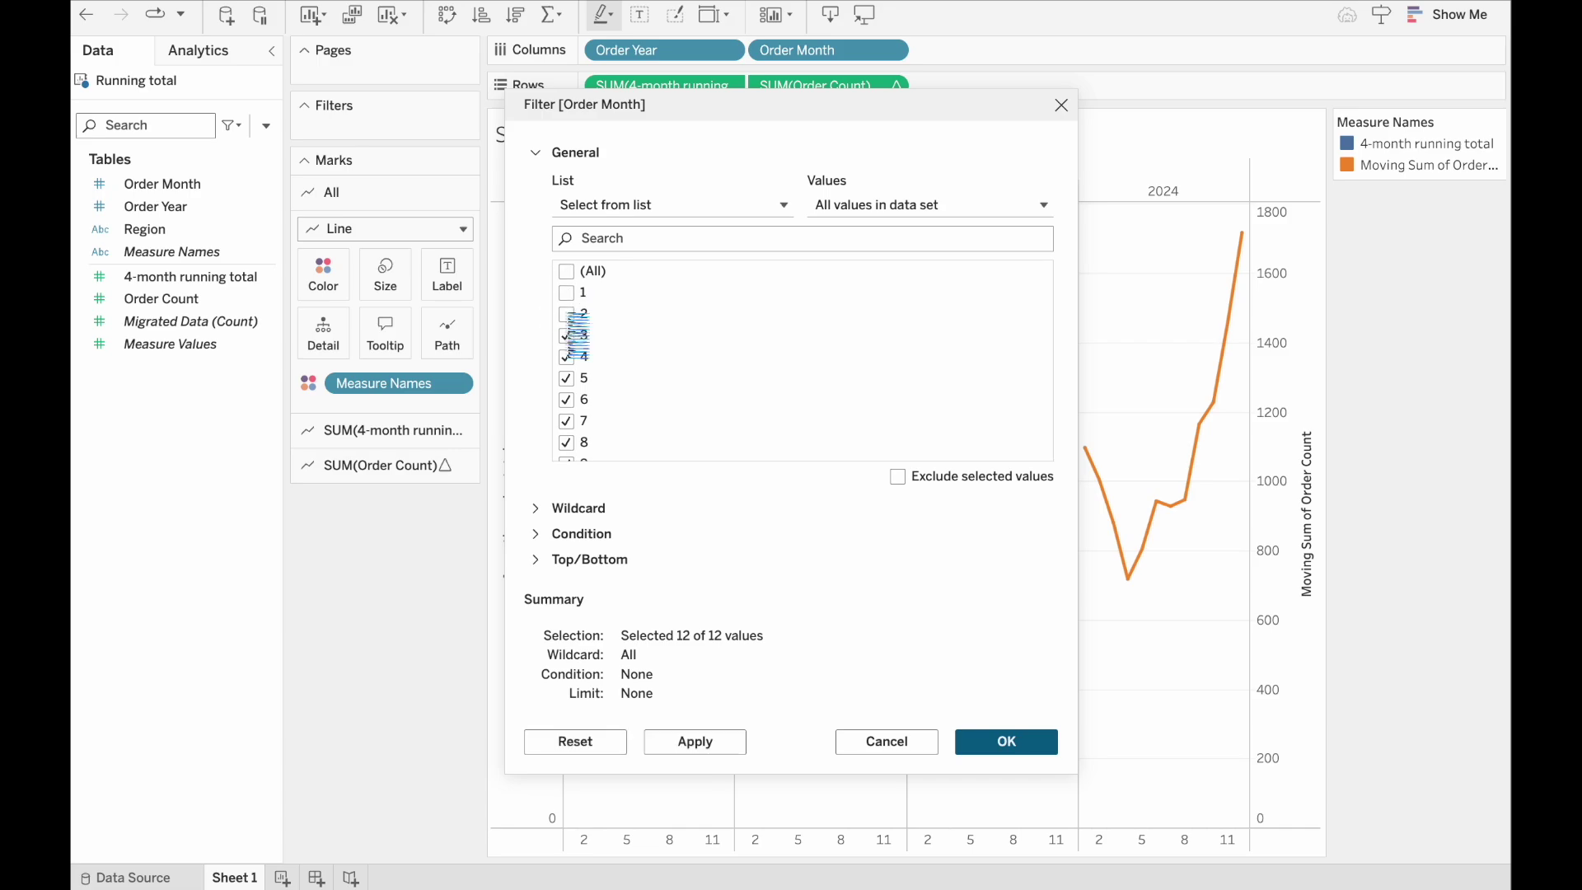
left_click(1009, 746)
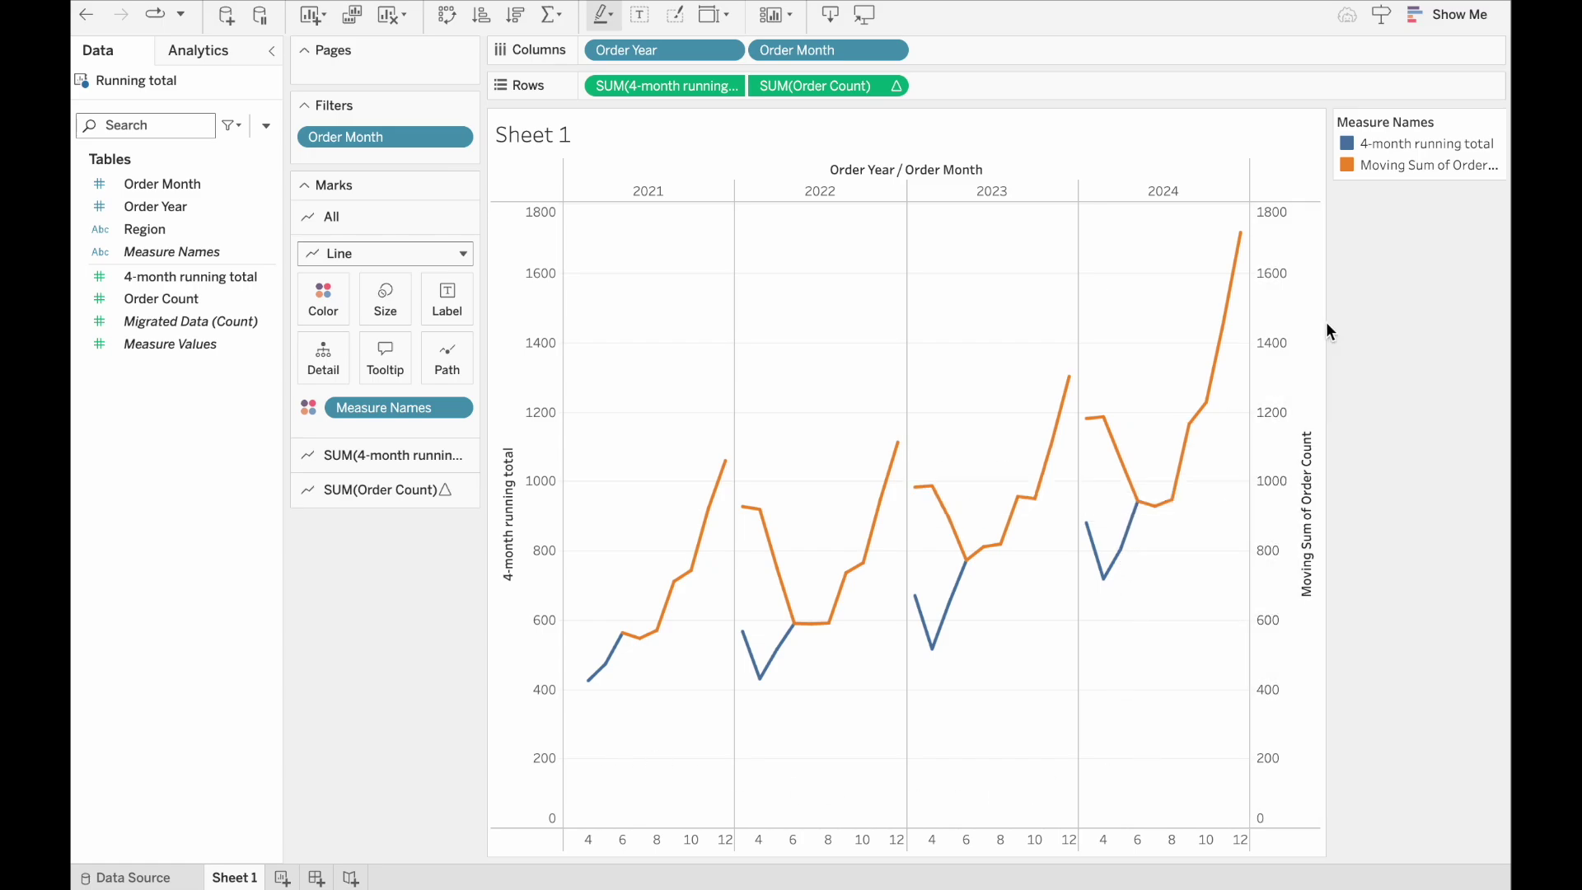
left_click(1253, 434)
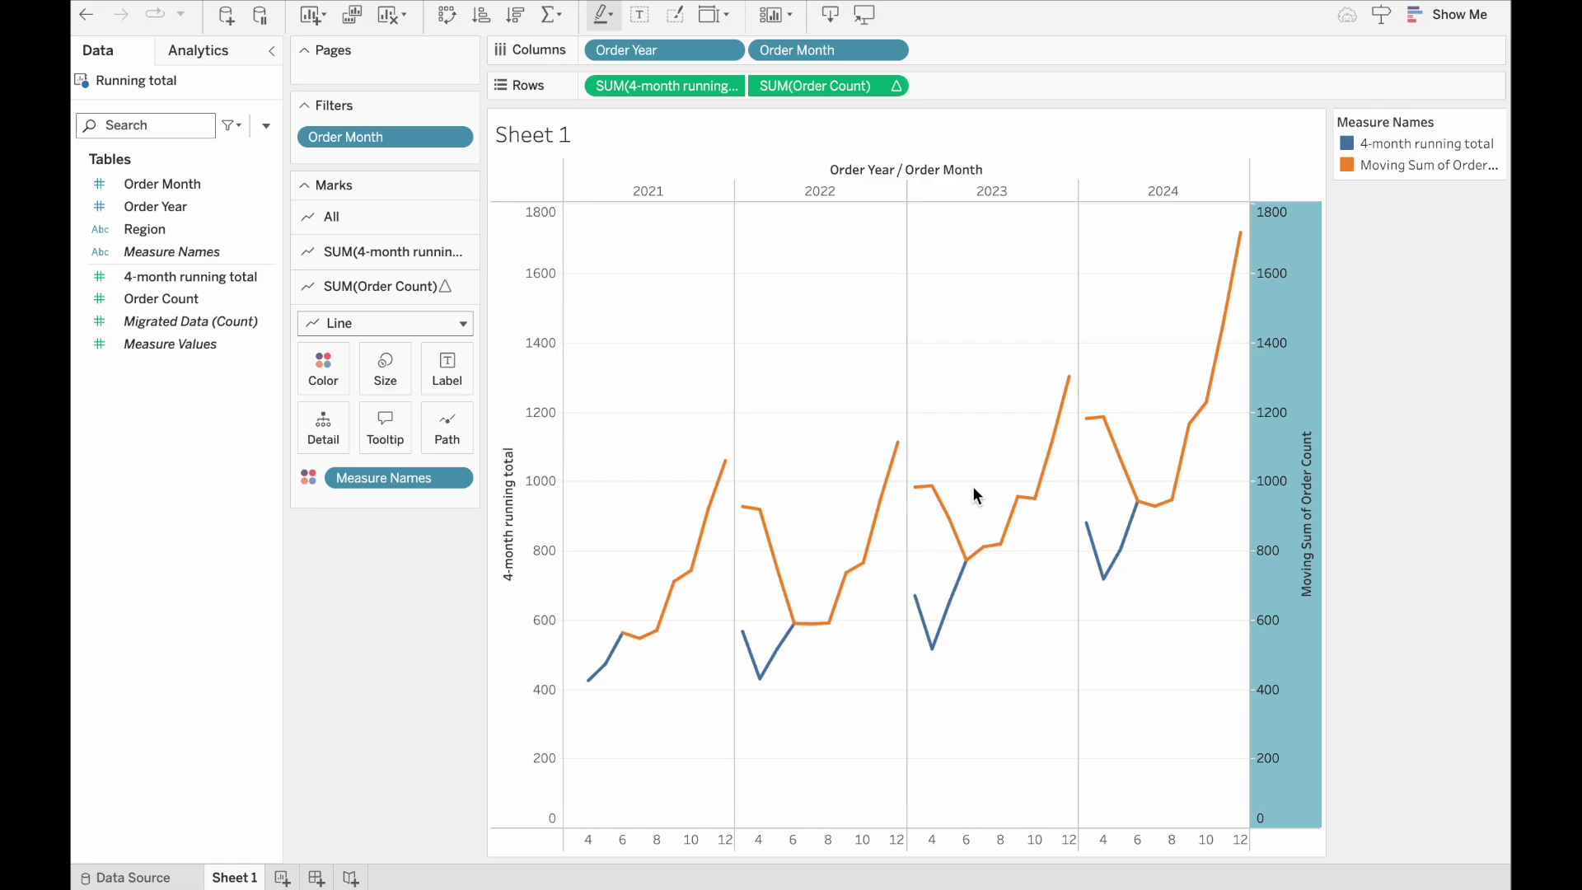
left_click(511, 434)
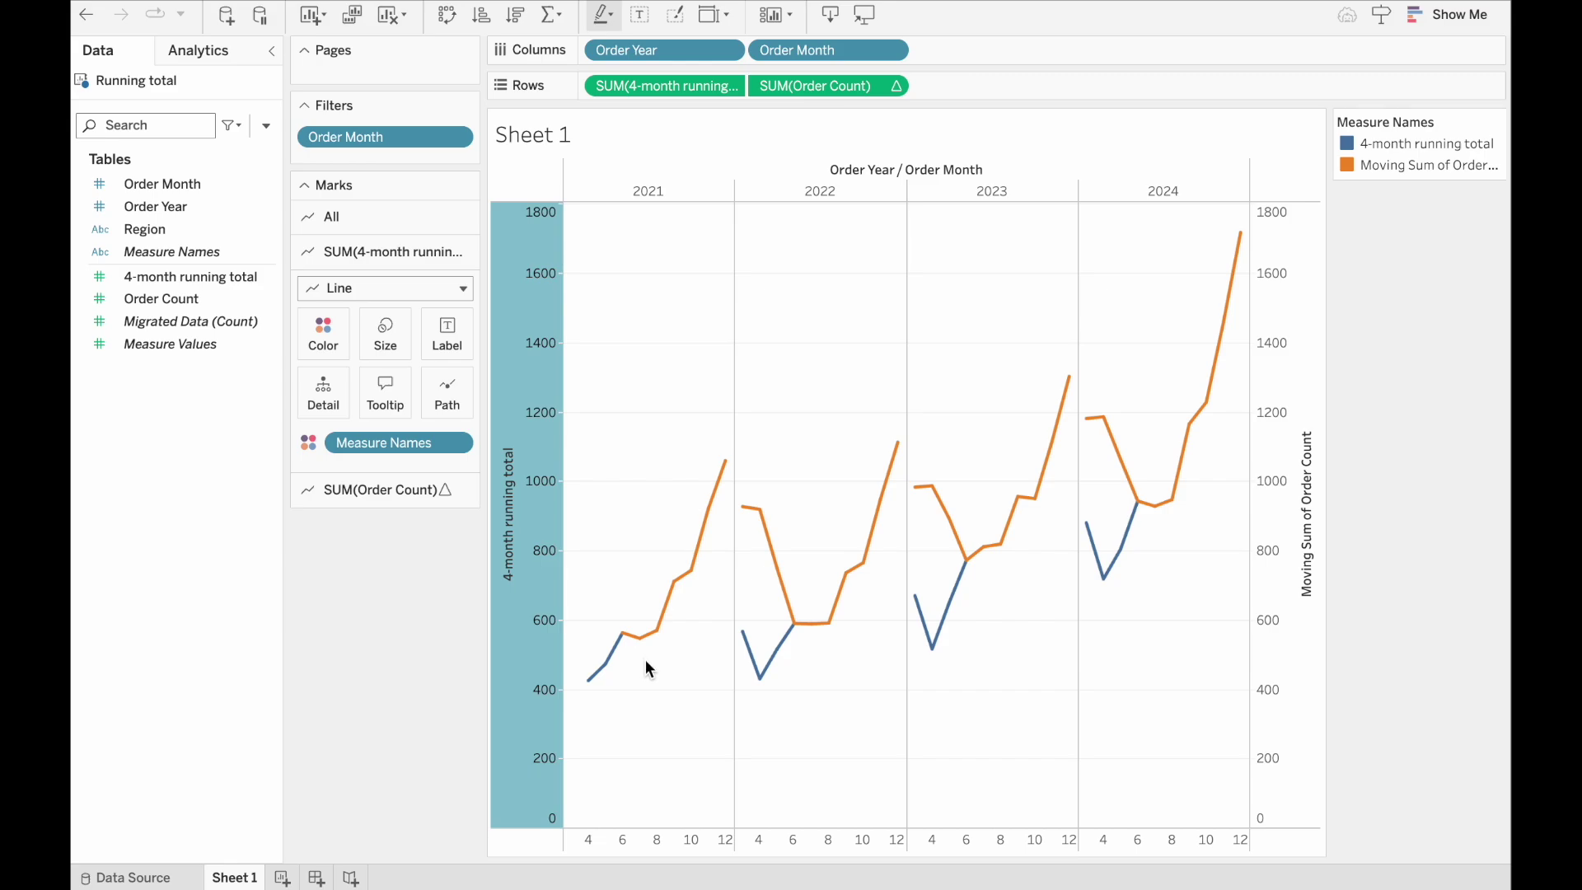